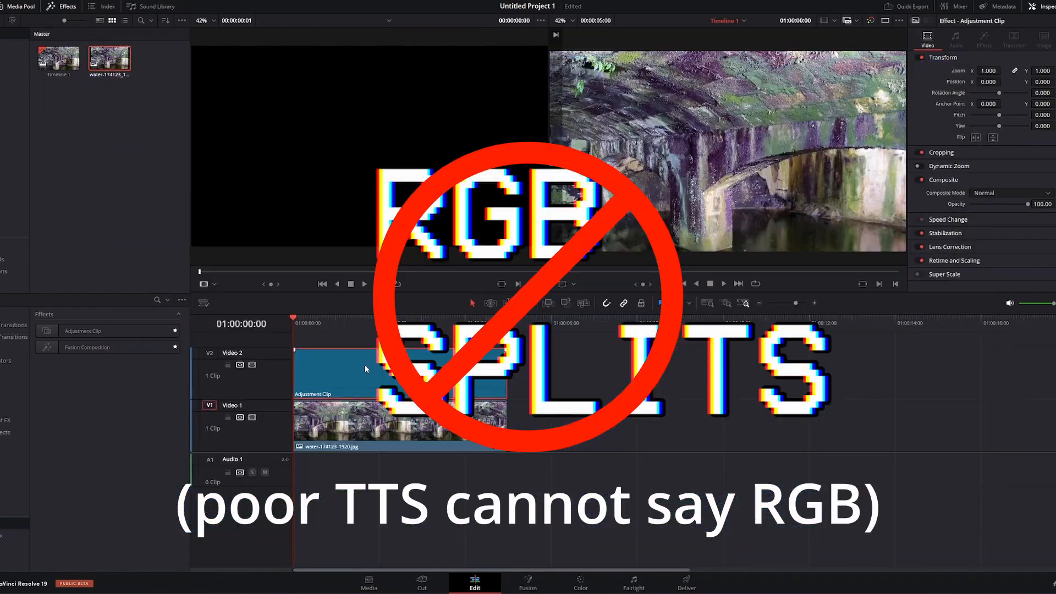
Open the adjustment clip in Fusion, add a FastNoise node below MediaIn1, and show it in the viewer
right_click(366, 367)
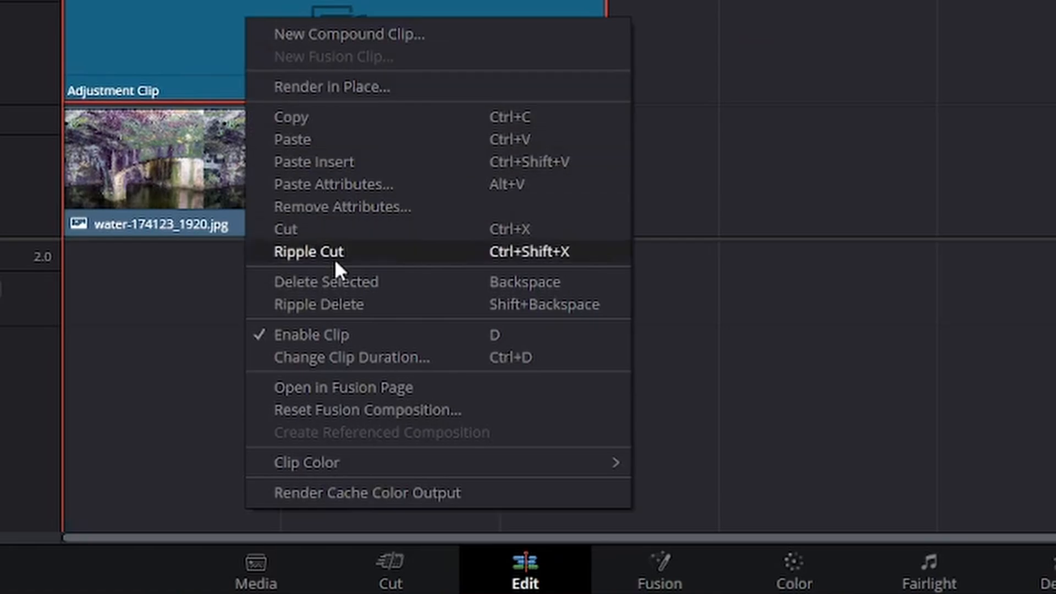
left_click(325, 387)
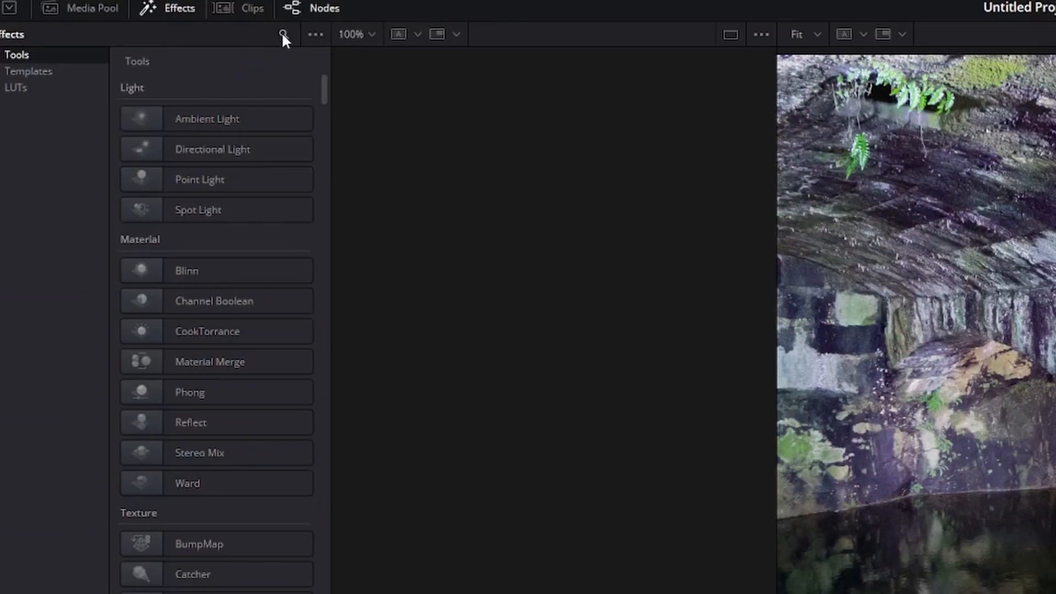
left_click(282, 33)
type("fast")
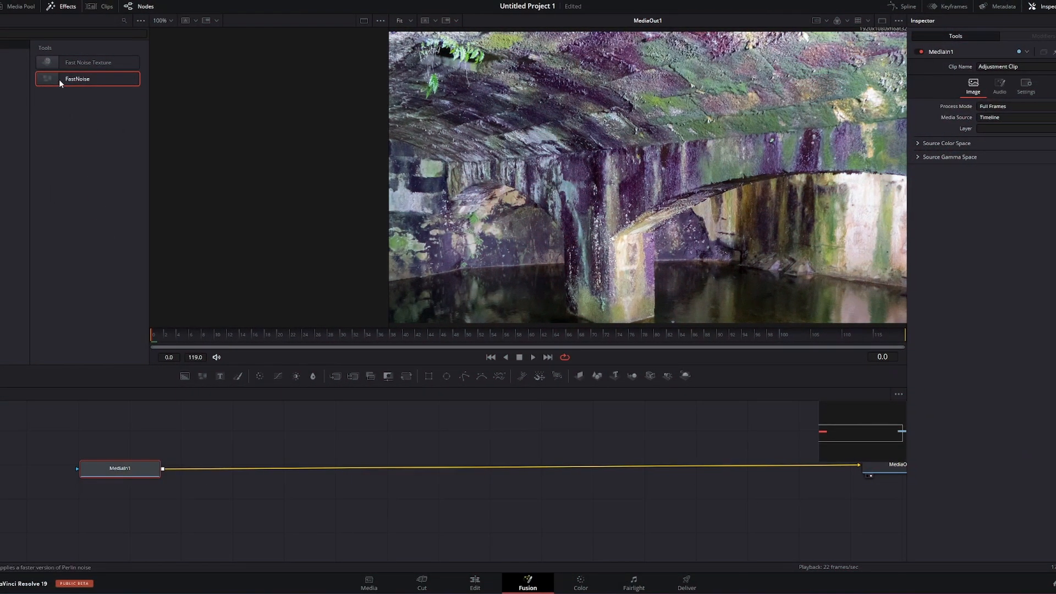
left_click_drag(59, 81, 222, 518)
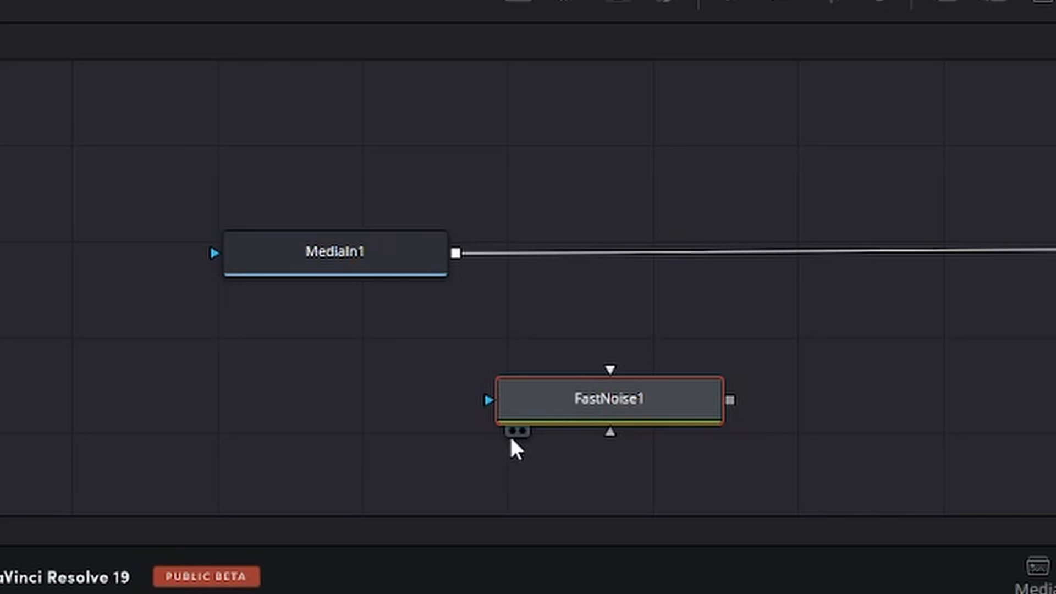
left_click(510, 432)
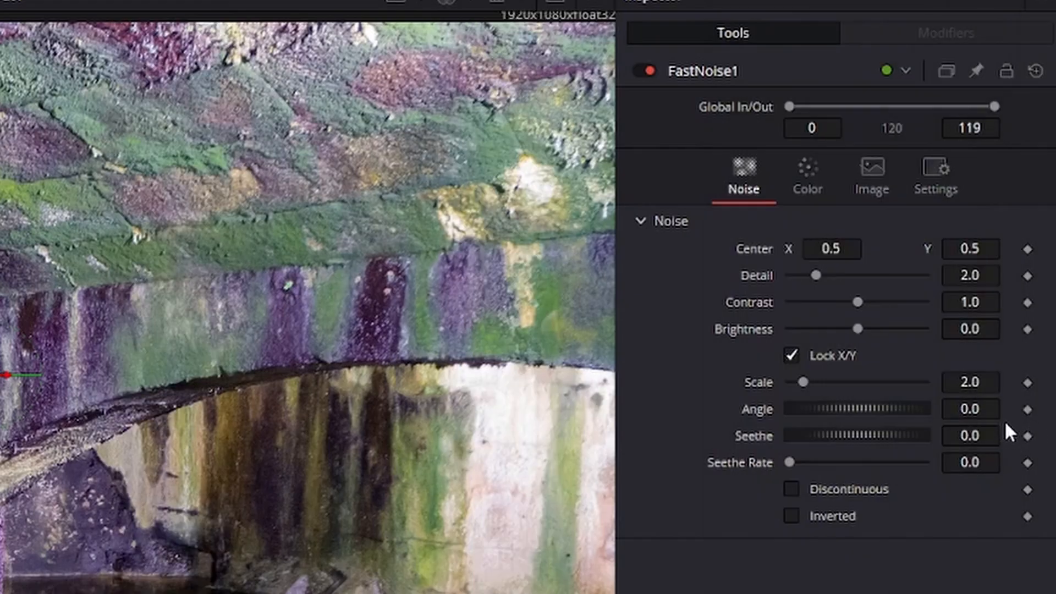
Set the FastNoise node's scale to 100
left_click(970, 382)
type("100")
key("Tab")
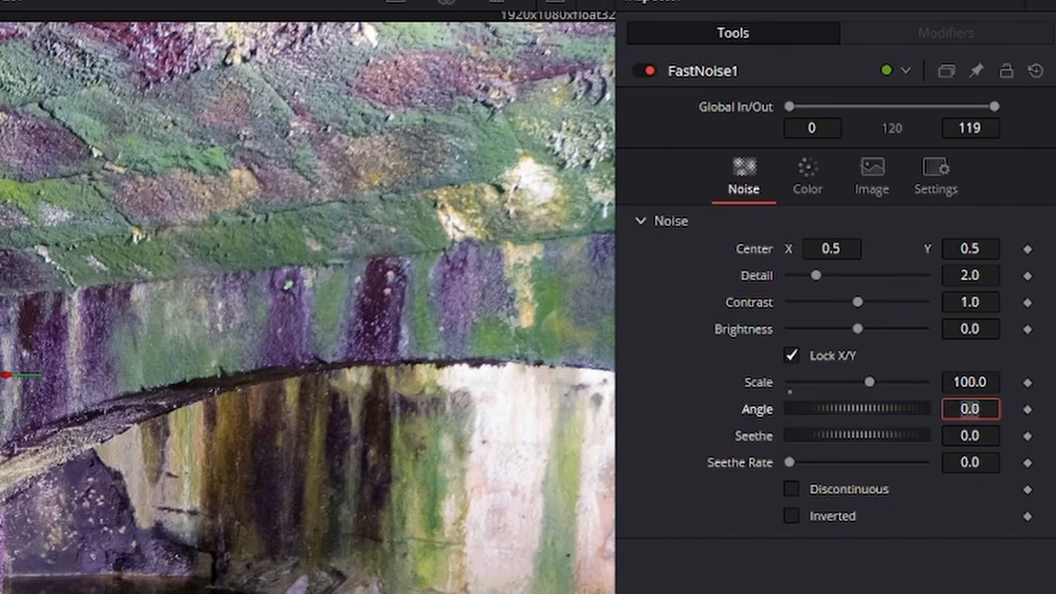
key("Return")
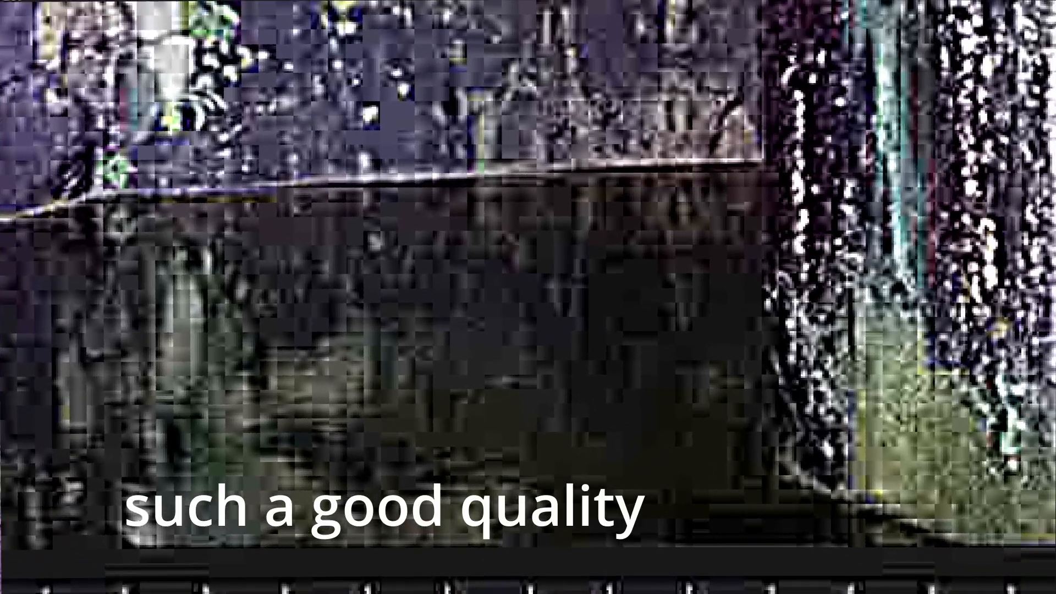
Rename the FastNoise node as LuminanceNoise
type("LuminancEN")
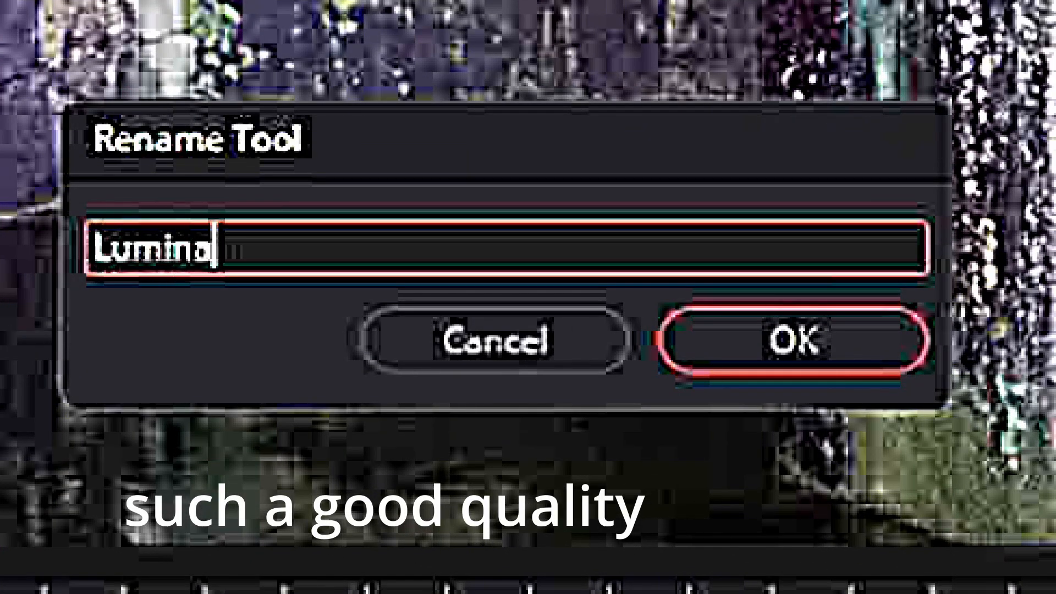
key("BackSpace")
key("BackSpace")
type("eNoise")
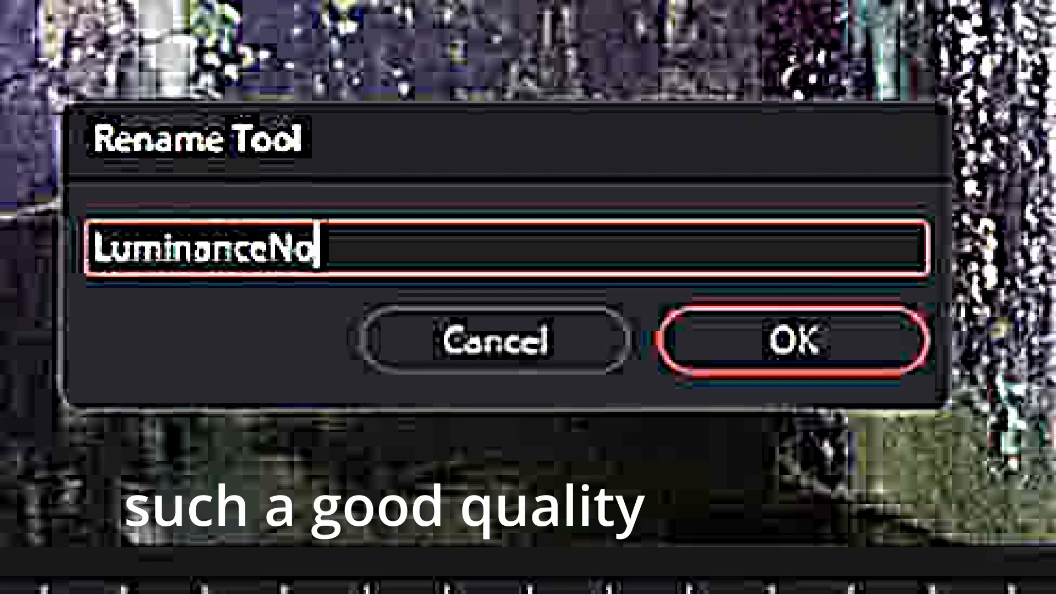
key("Return")
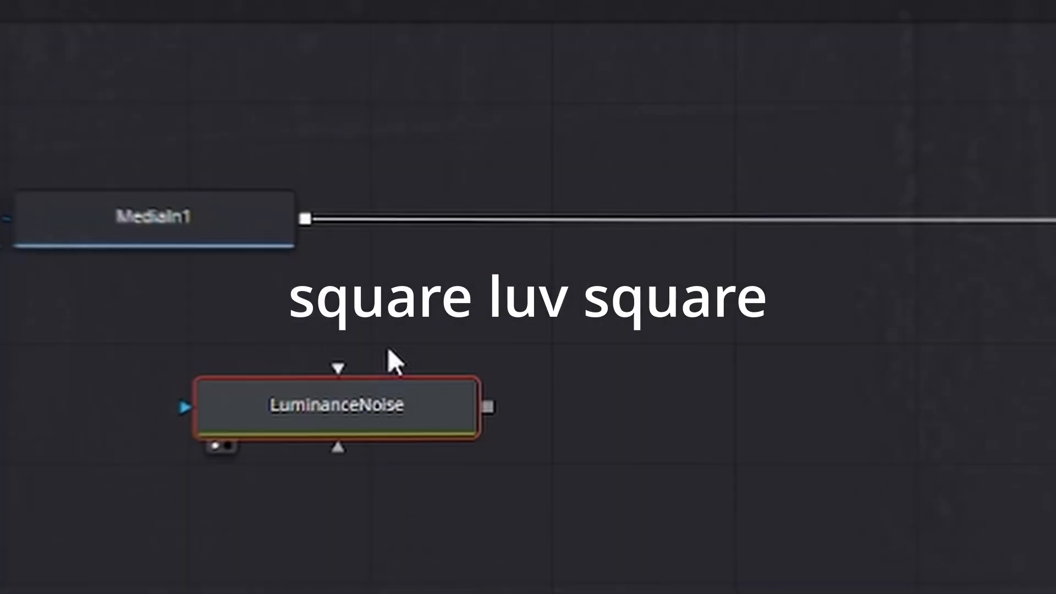
Merge the LuminanceNoise output over MediaIn1 and rename the merge node as AddLNoise
left_click_drag(396, 398, 219, 406)
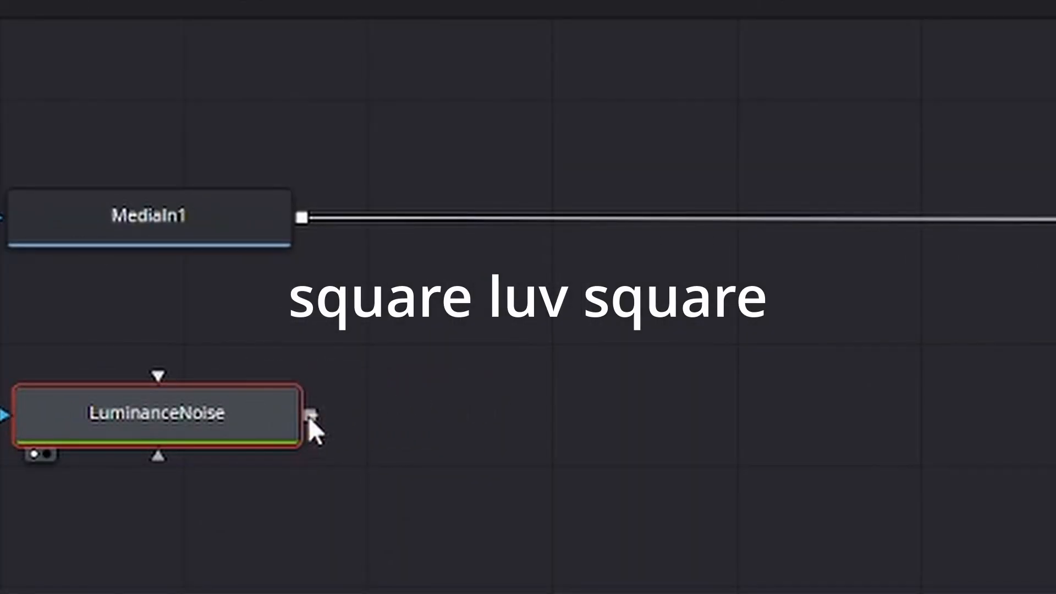
left_click_drag(308, 416, 302, 216)
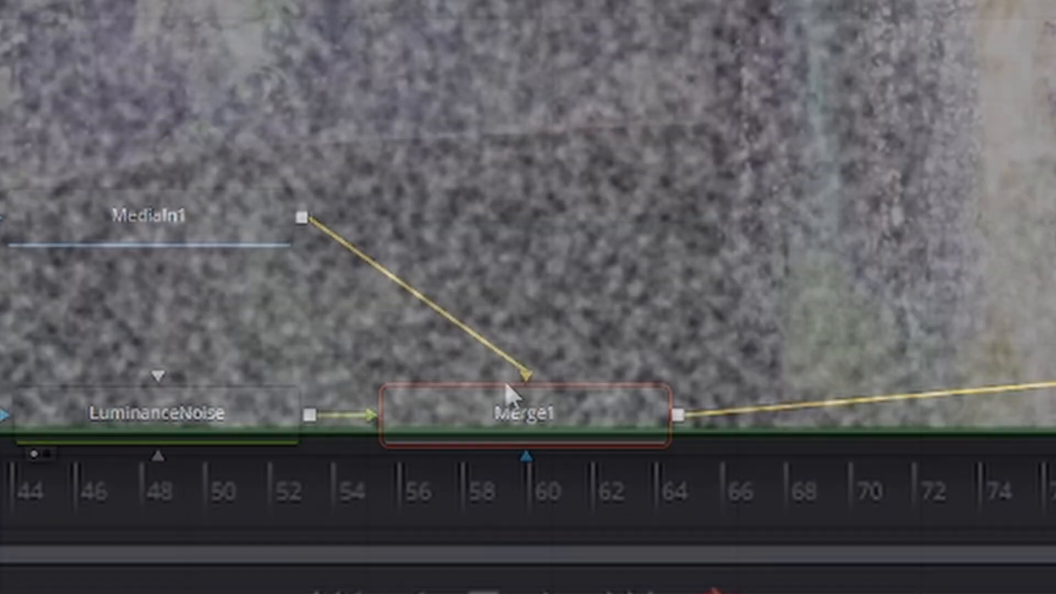
key("F2")
type("Ad")
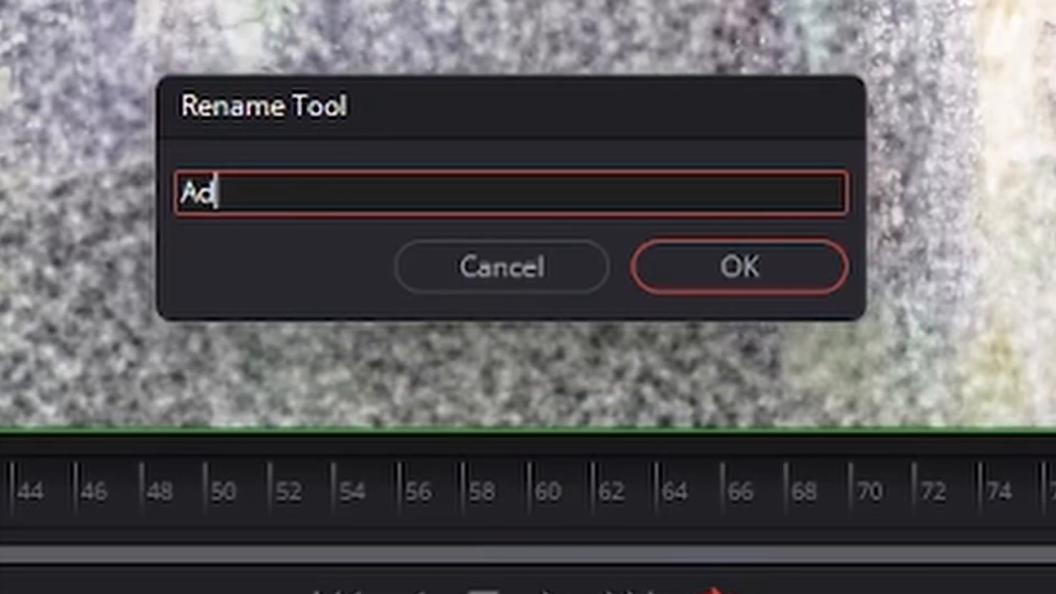
type("dLNoise")
key("Return")
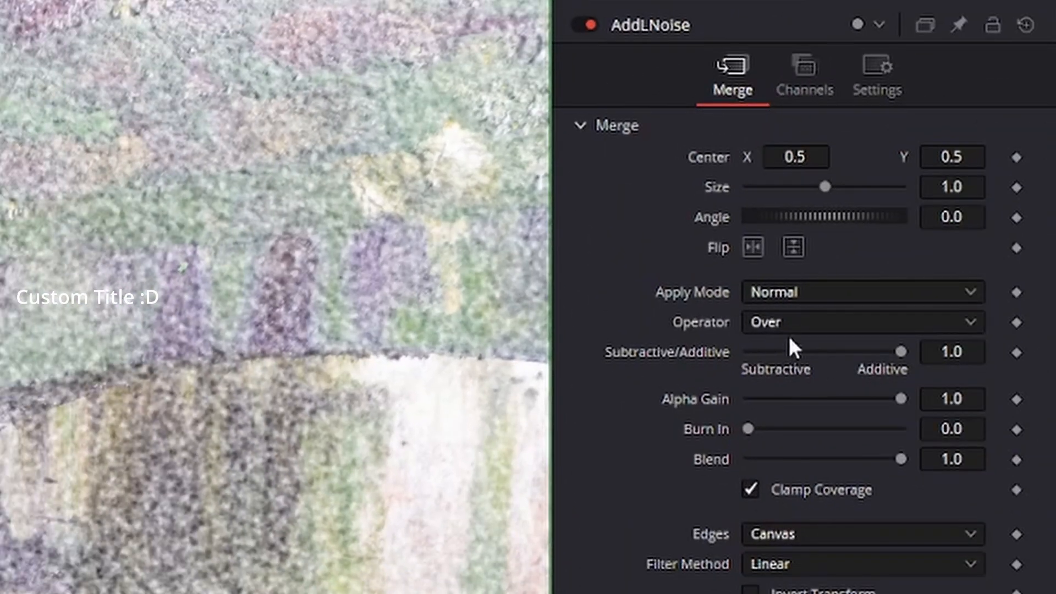
Set the AddLNoise merge's apply mode to Luminosity and lower its gain to near zero
left_click(792, 293)
scroll(801, 517, "down", 10)
left_click(792, 518)
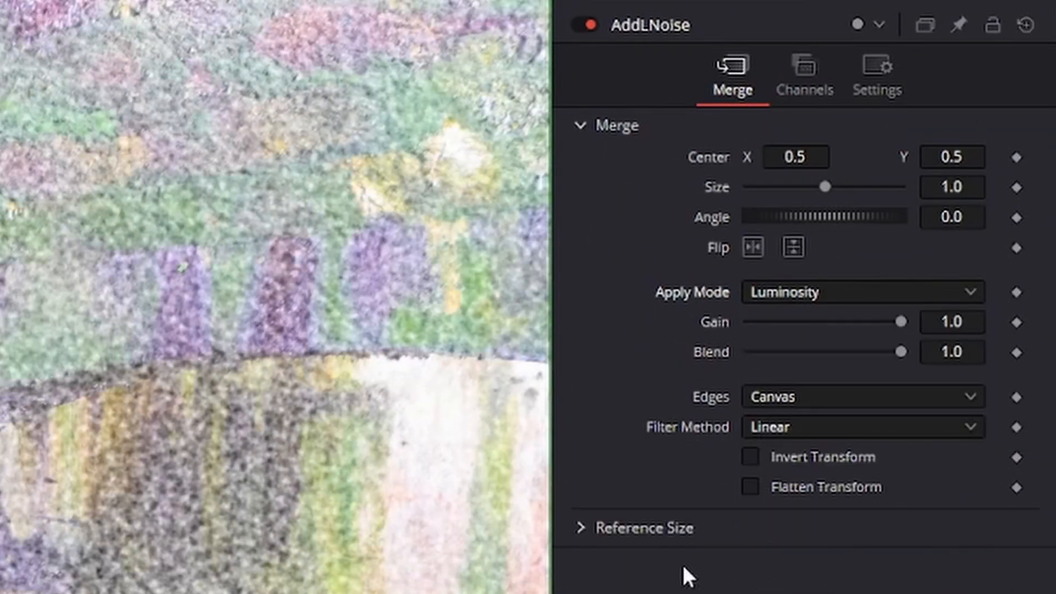
left_click_drag(900, 322, 757, 315)
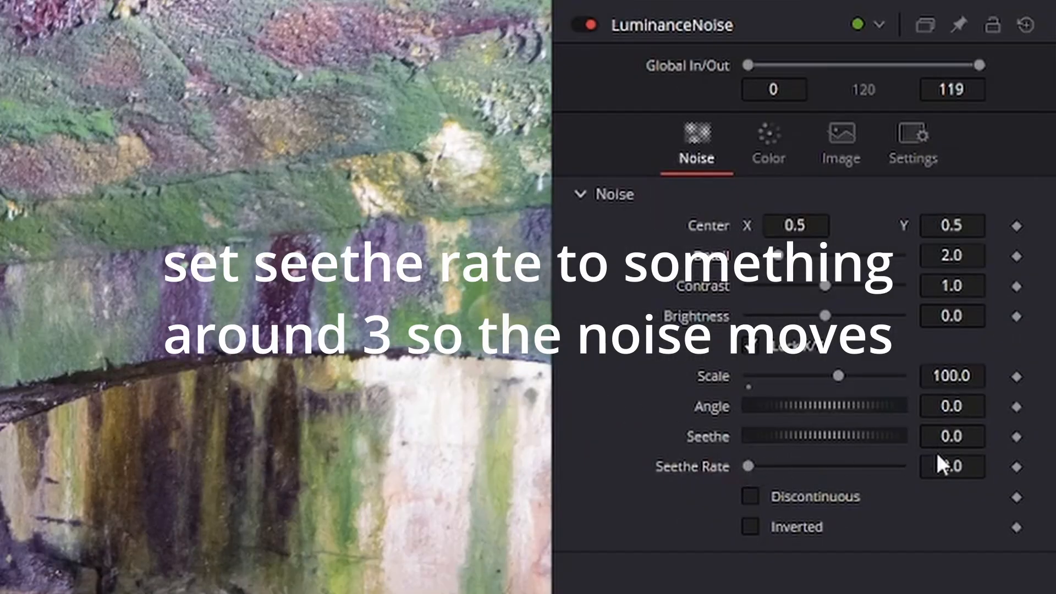
Set the LuminanceNoise node's seethe rate to 3
left_click(961, 465)
type("3")
key("Tab")
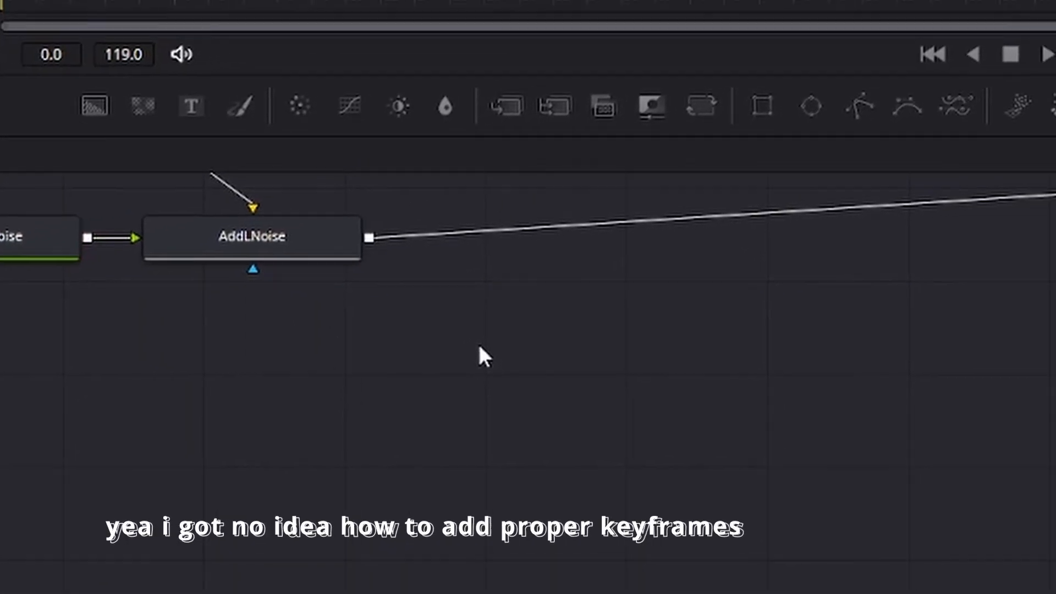
Paste a copy of the LuminanceNoise node and rename it as ChromaNoise
key("ctrl+v")
key("F2")
type("ChromaN")
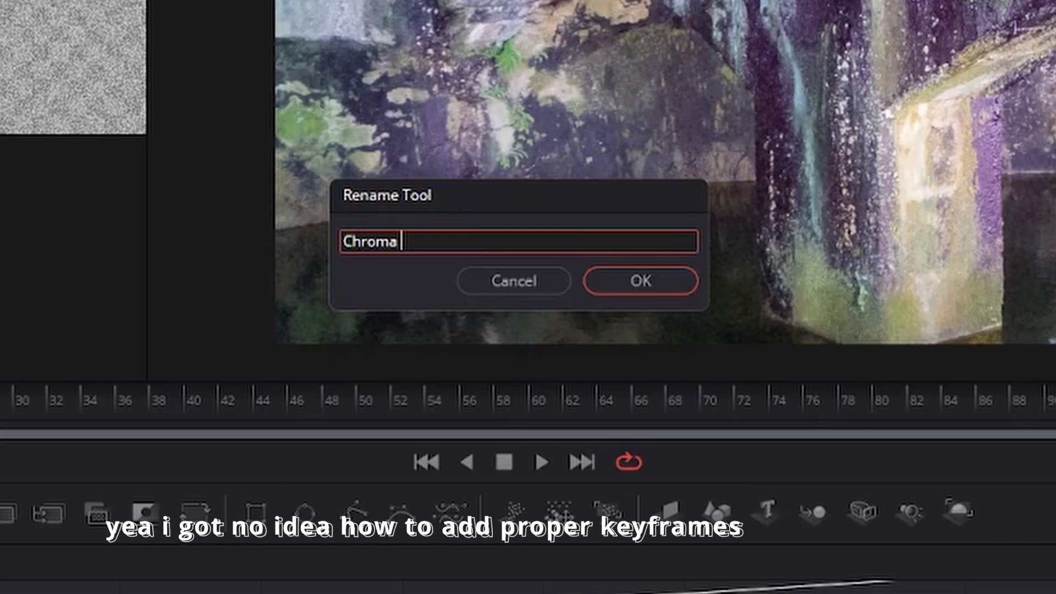
type("oise")
key("Return")
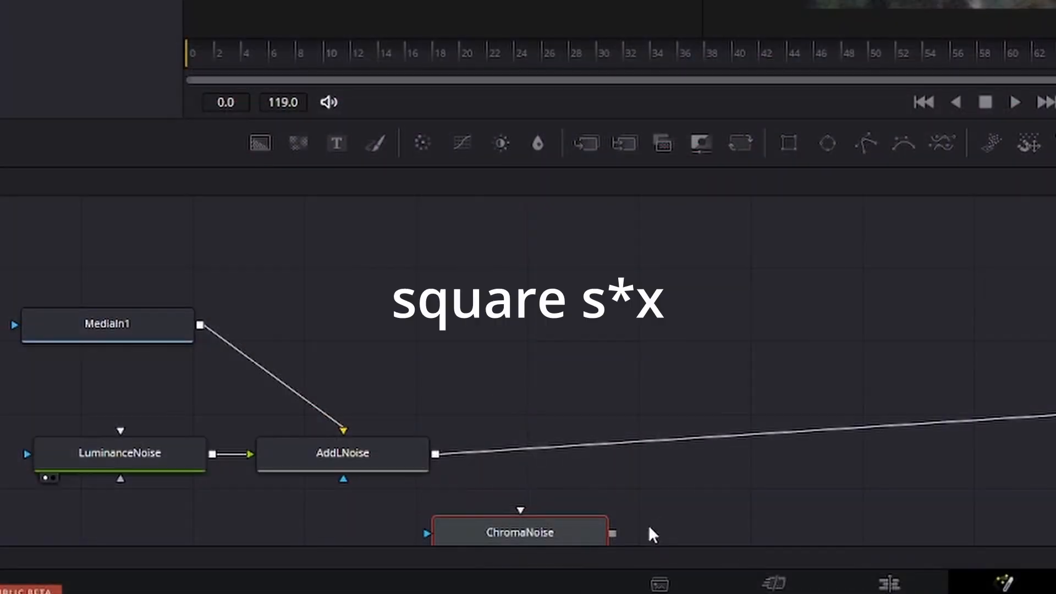
Merge the ChromaNoise output over AddLNoise and arrange the new nodes beside the existing ones
left_click_drag(619, 452, 444, 376)
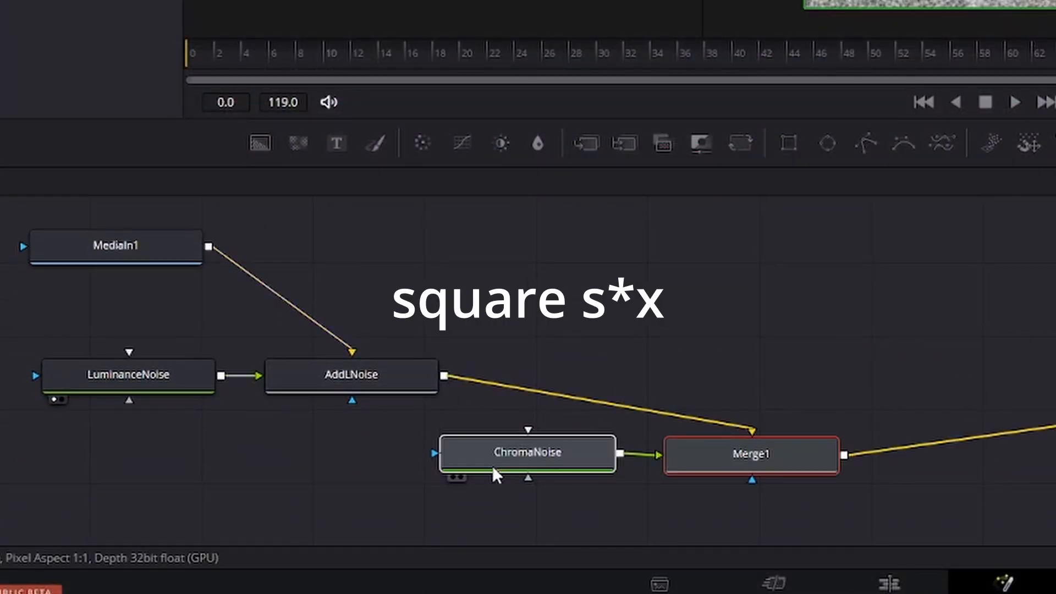
left_click_drag(495, 471, 321, 484)
left_click_drag(703, 454, 513, 367)
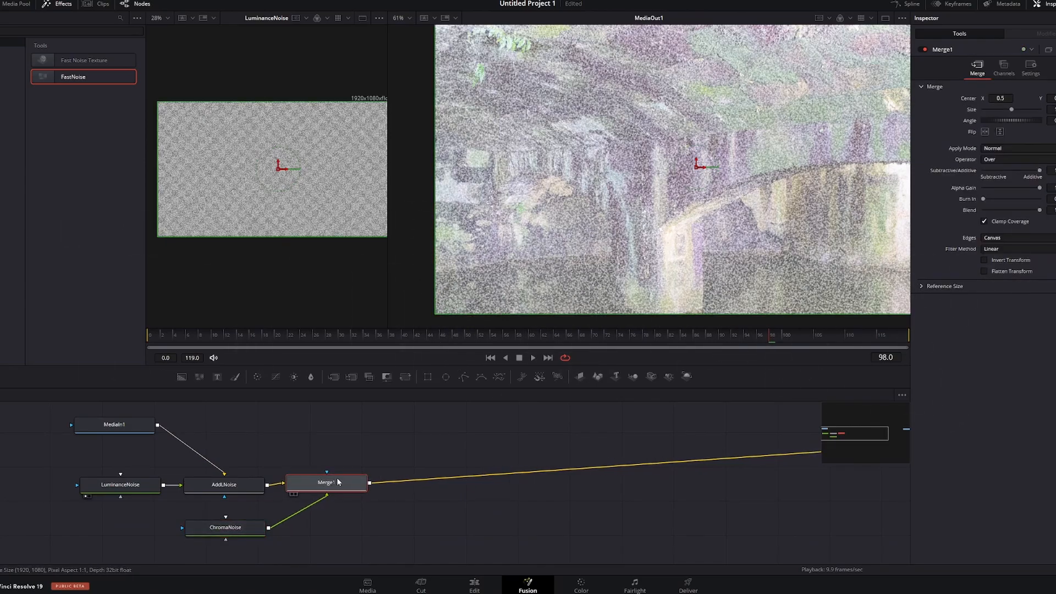
Rename the new merge node as AddCNoise
key("F2")
type("AddCNo")
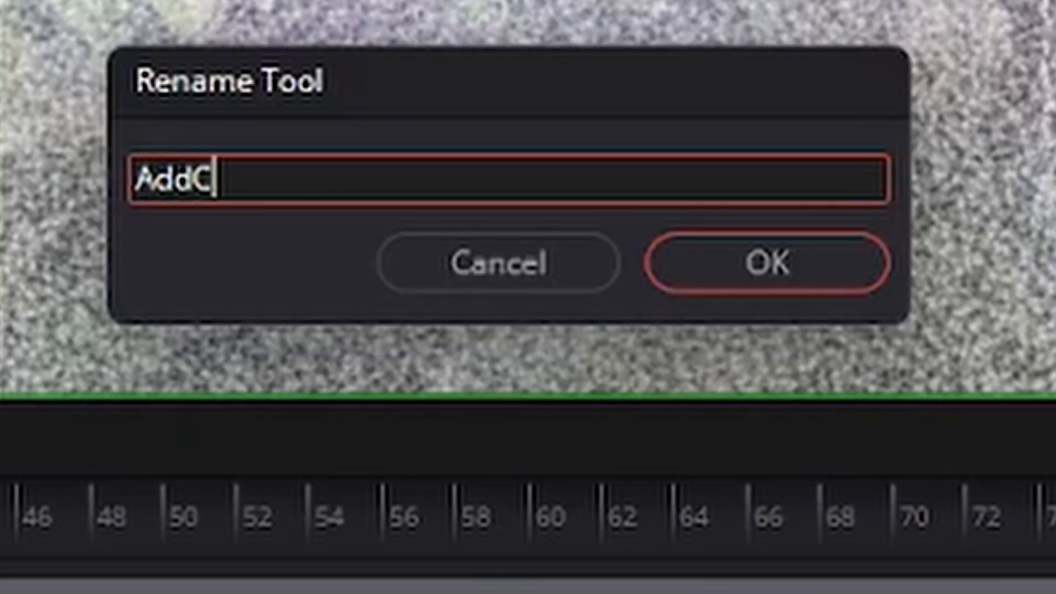
type("ise")
key("Return")
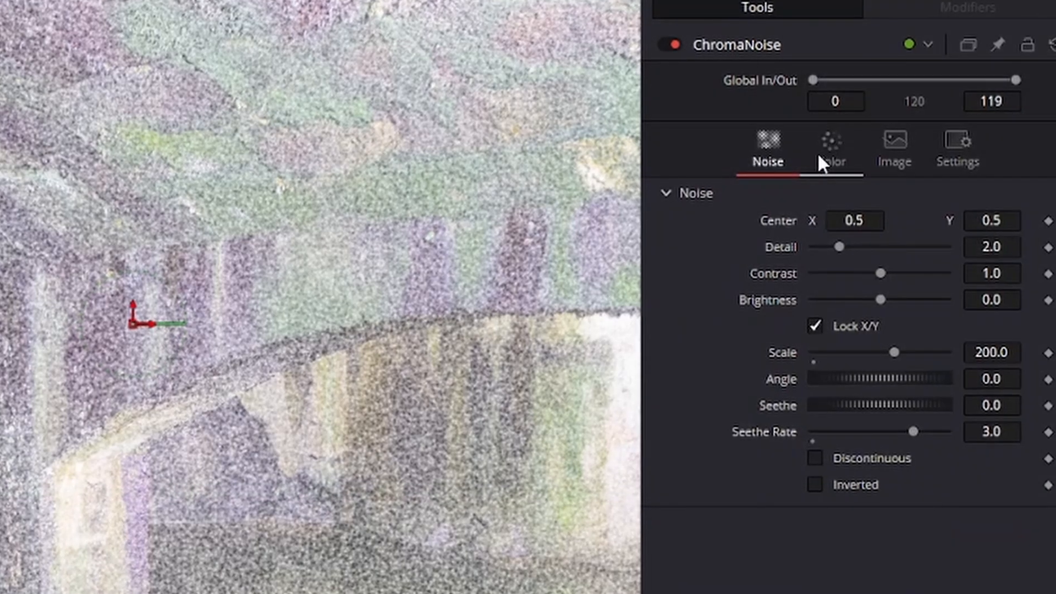
Switch ChromaNoise's color type to Gradient, with a Linear gradient type and Ping-Pong repeat
left_click(819, 155)
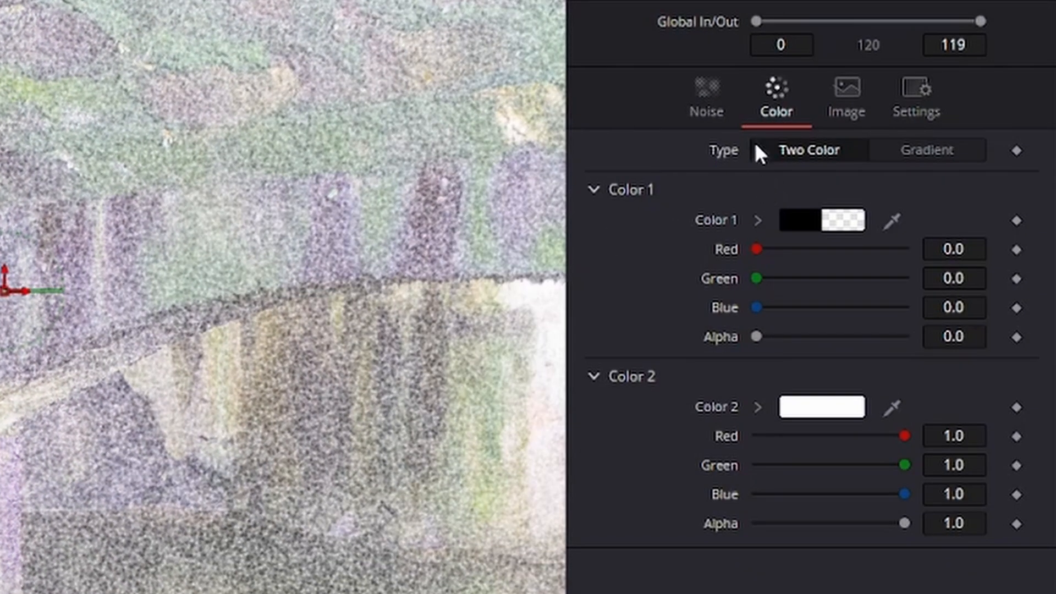
left_click(929, 151)
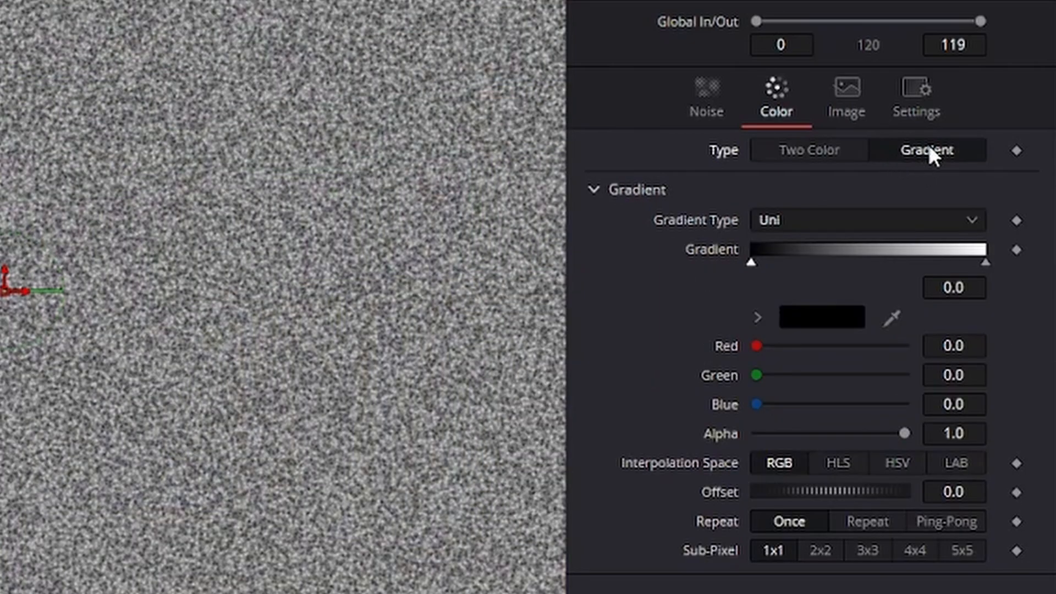
left_click(806, 221)
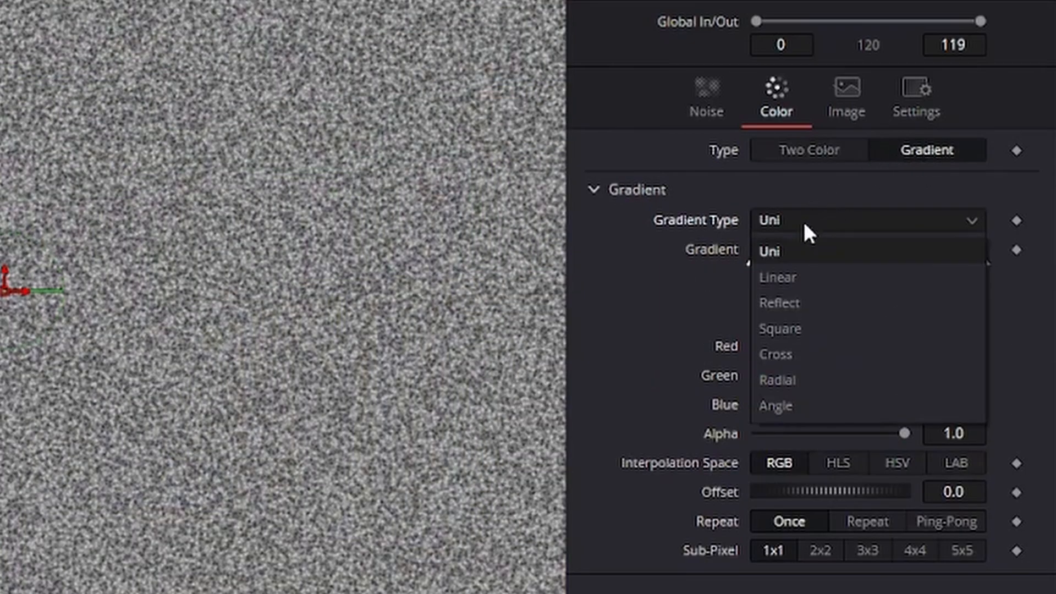
left_click(808, 276)
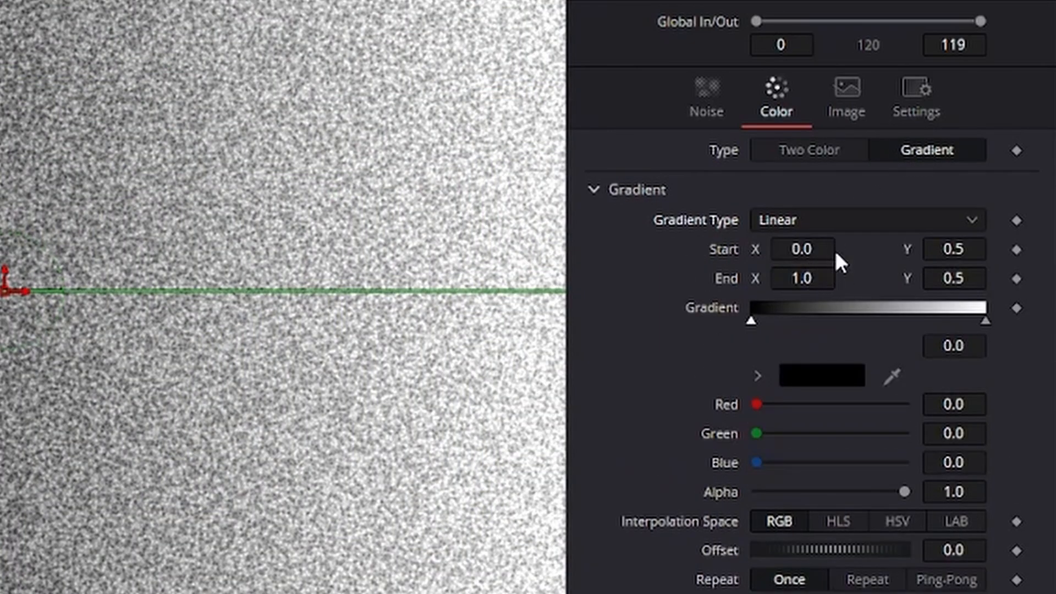
left_click(860, 581)
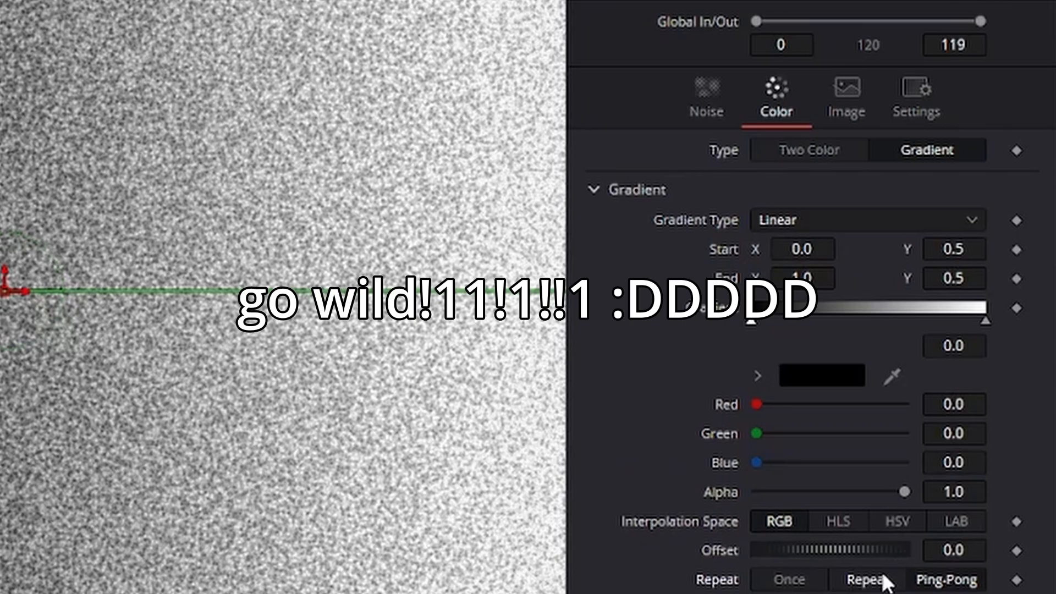
Add five roughly evenly spaced color stops between the two ends of the ChromaNoise gradient
left_click(788, 311)
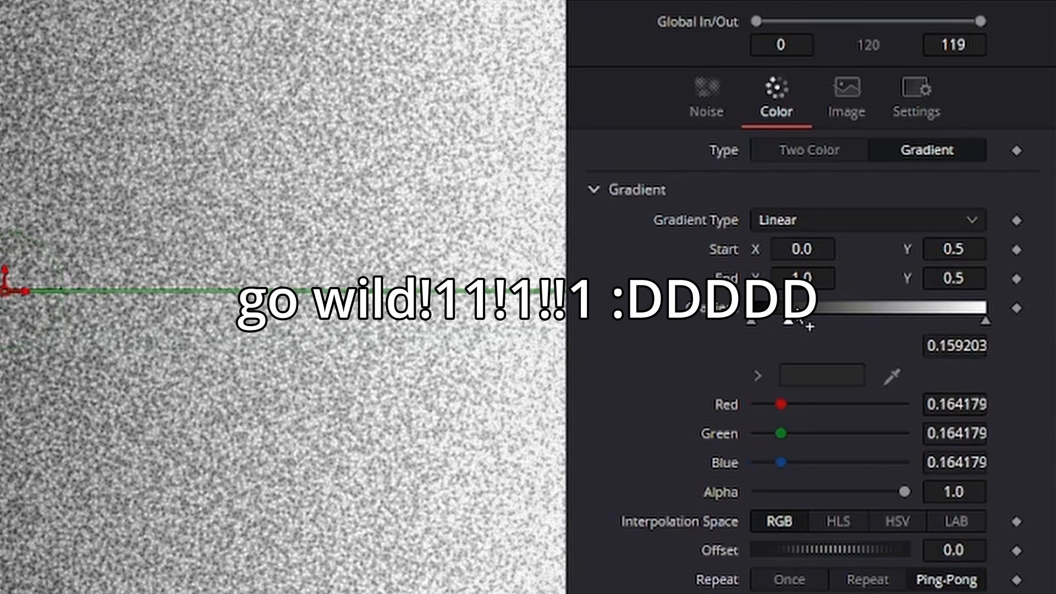
left_click(833, 311)
left_click(877, 311)
left_click(922, 310)
left_click(958, 312)
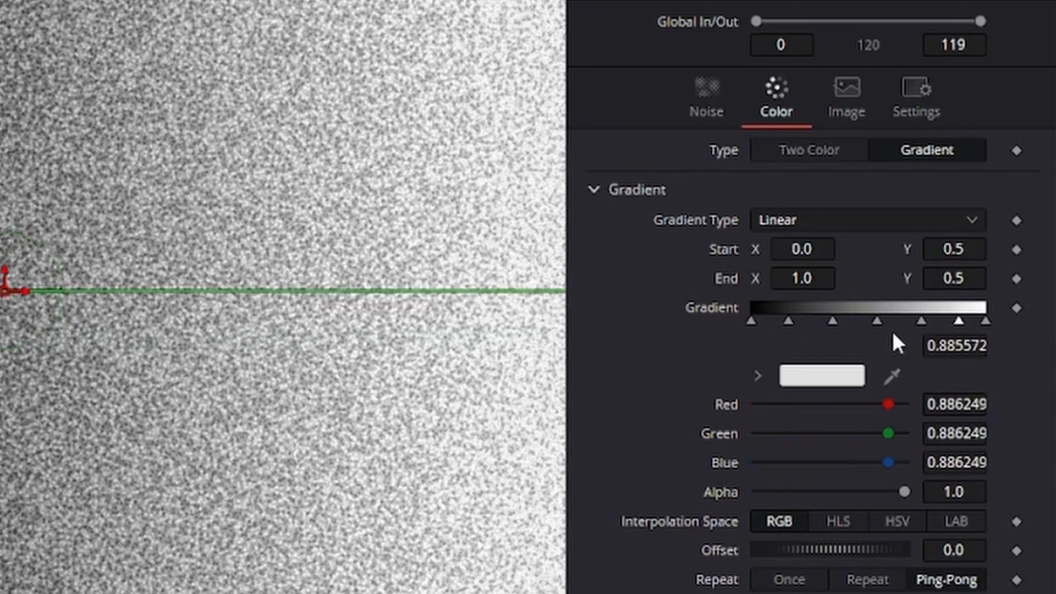
Color the gradient's seven stops in order red, green, blue, cyan, magenta, cyan and yellow
left_click(752, 321)
left_click_drag(754, 404, 908, 404)
left_click(789, 321)
left_click_drag(779, 433, 907, 434)
left_click(833, 320)
left_click_drag(807, 463, 908, 462)
left_click(877, 320)
left_click_drag(905, 404, 753, 405)
left_click(921, 321)
left_click_drag(865, 433, 753, 434)
left_click(959, 321)
left_click_drag(888, 404, 753, 404)
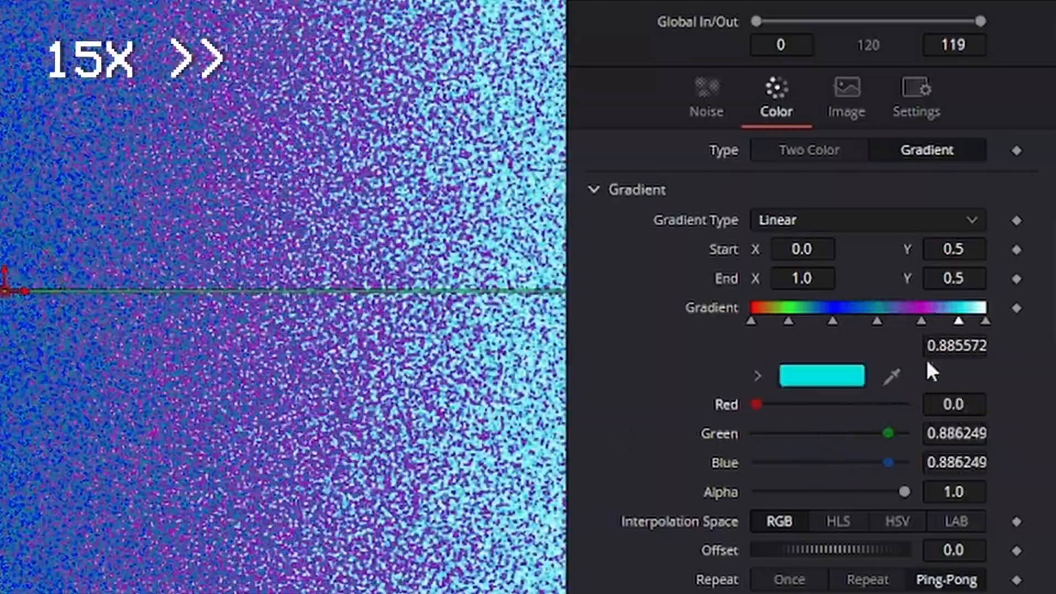
left_click(986, 321)
left_click_drag(905, 463, 753, 463)
left_click(877, 321)
Change the gradient type to Radial with Repeat, and move its start to X 1.121 and its end to X 0.654
left_click(774, 220)
left_click(774, 236)
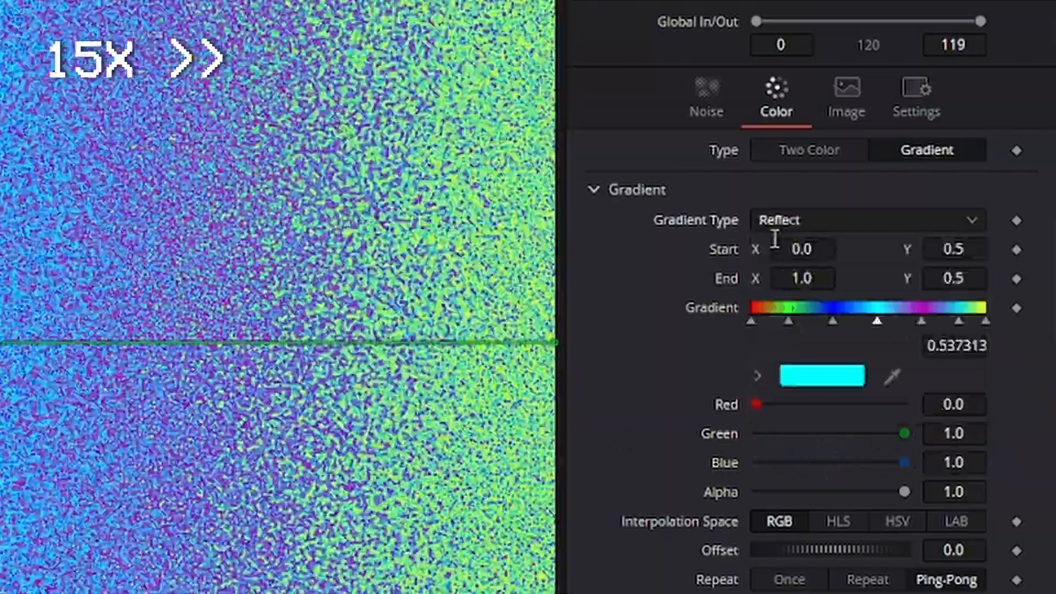
left_click(773, 220)
left_click(774, 253)
left_click_drag(802, 249, 858, 250)
left_click(773, 220)
left_click(774, 236)
left_click_drag(955, 249, 902, 249)
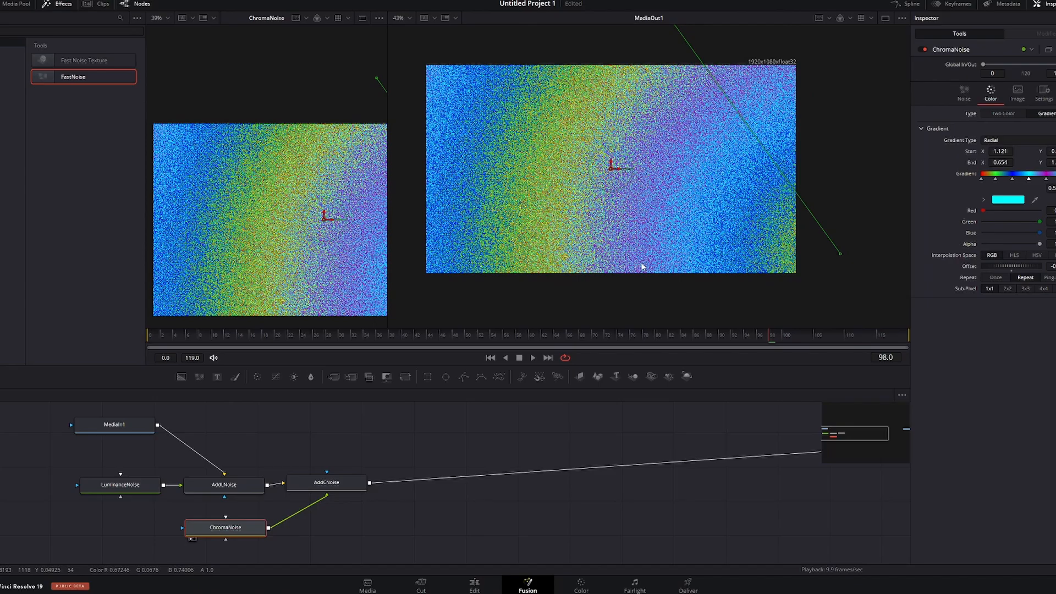
left_click_drag(641, 267, 659, 244)
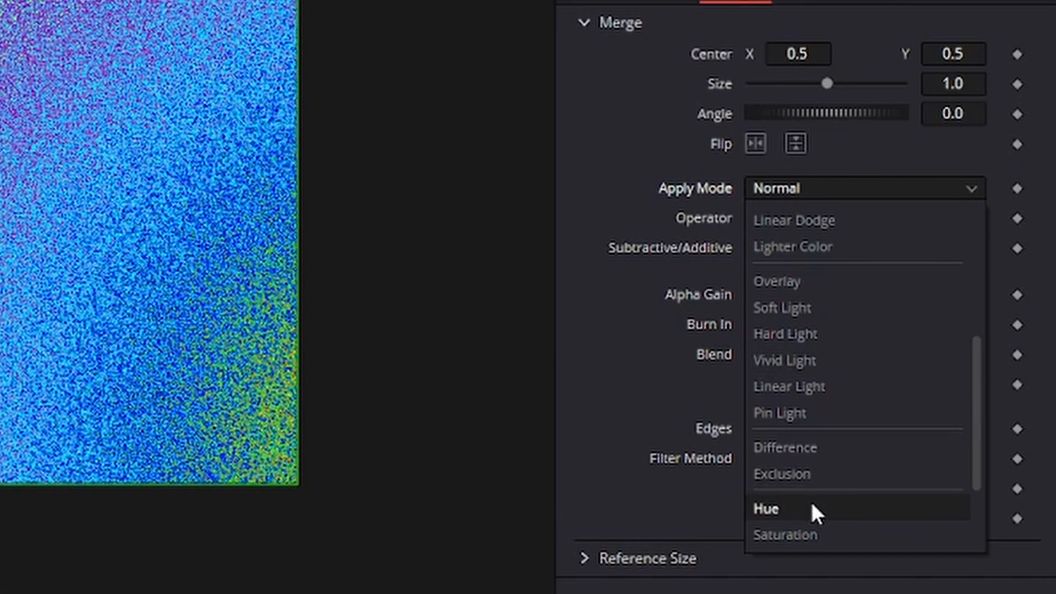
Set the chroma noise merge's apply mode to Color and lower its gain to weaken the rainbow tint
scroll(810, 500, "down", 1)
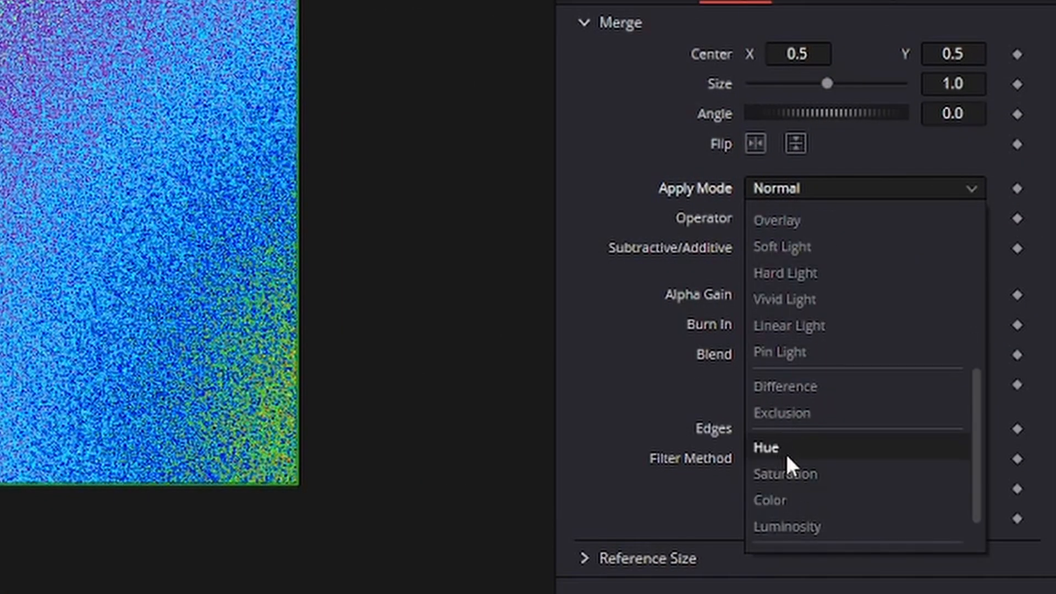
left_click(768, 507)
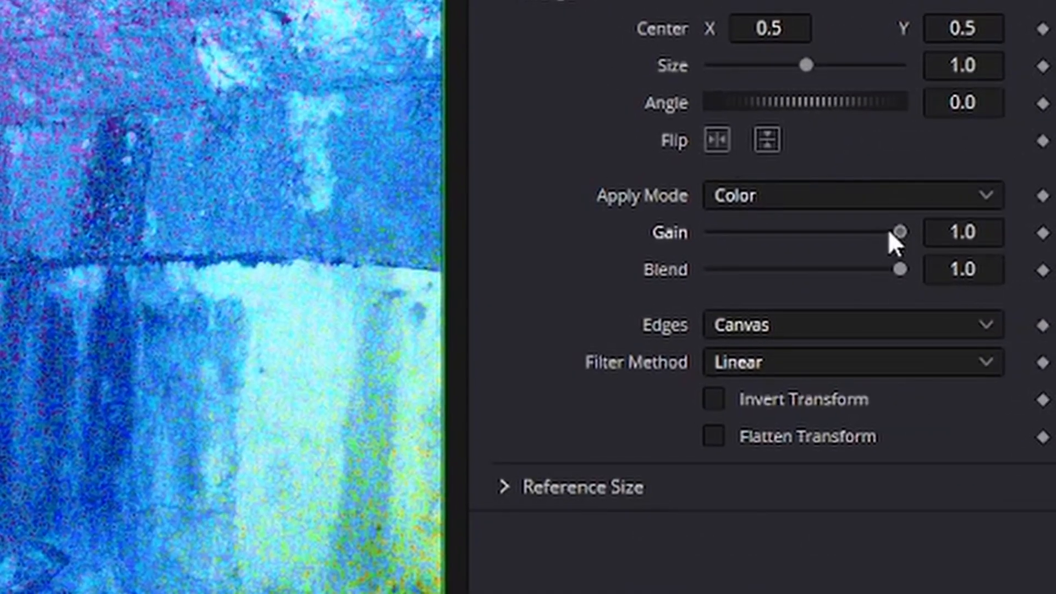
left_click_drag(889, 232, 721, 217)
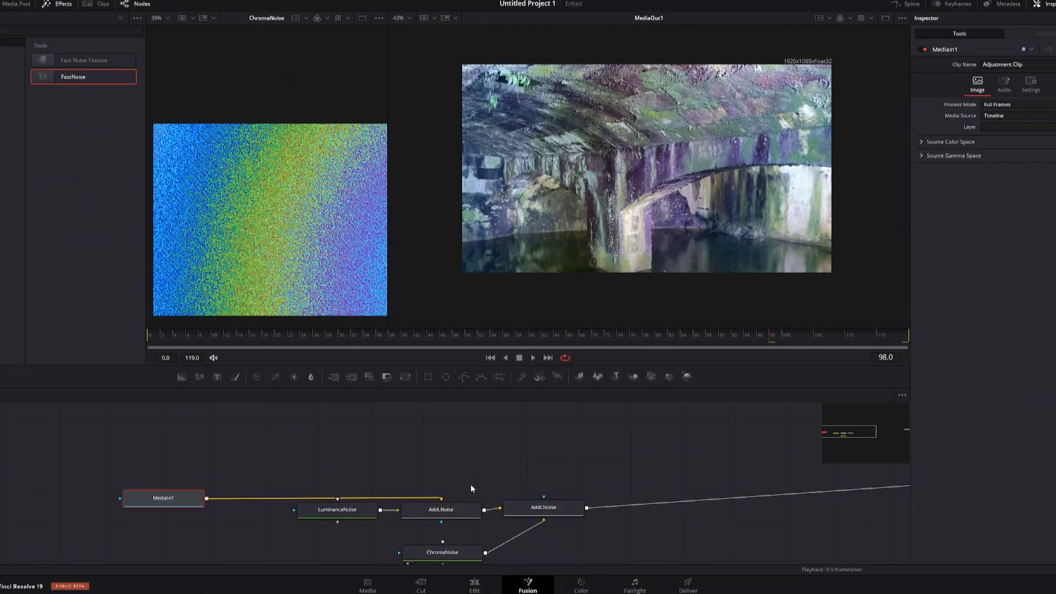
Add a text node above the MediaIn1 row in the node graph and rename it PLAY
left_click_drag(218, 380, 295, 435)
key("F2")
type("Play")
key("Return")
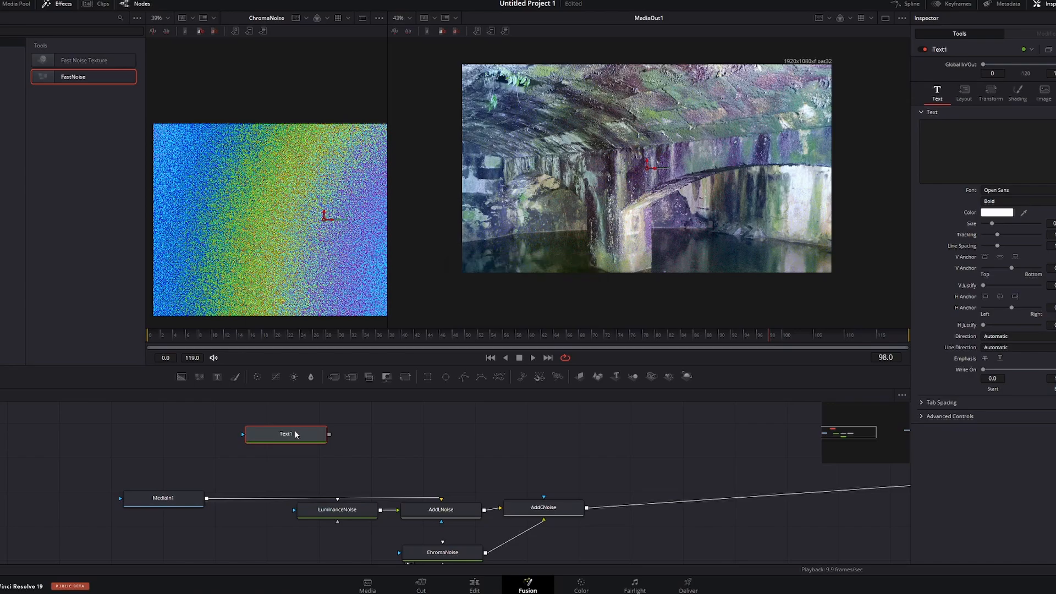
left_click_drag(288, 437, 223, 428)
Set the text to PLAY in the VCR OSD Mono font and merge it over the AddCNoise output
left_click(943, 128)
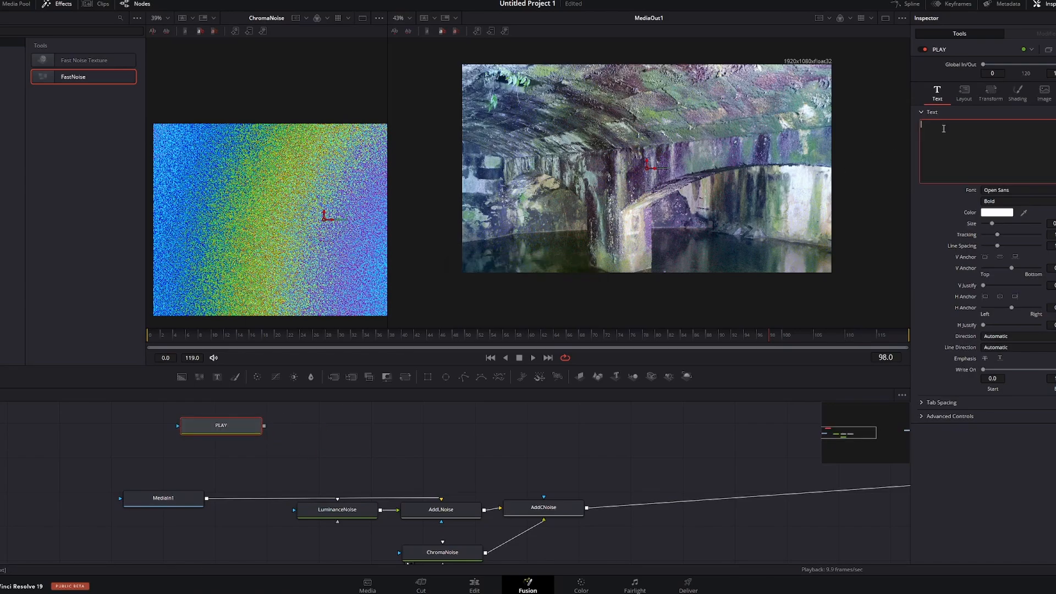
left_click(1008, 190)
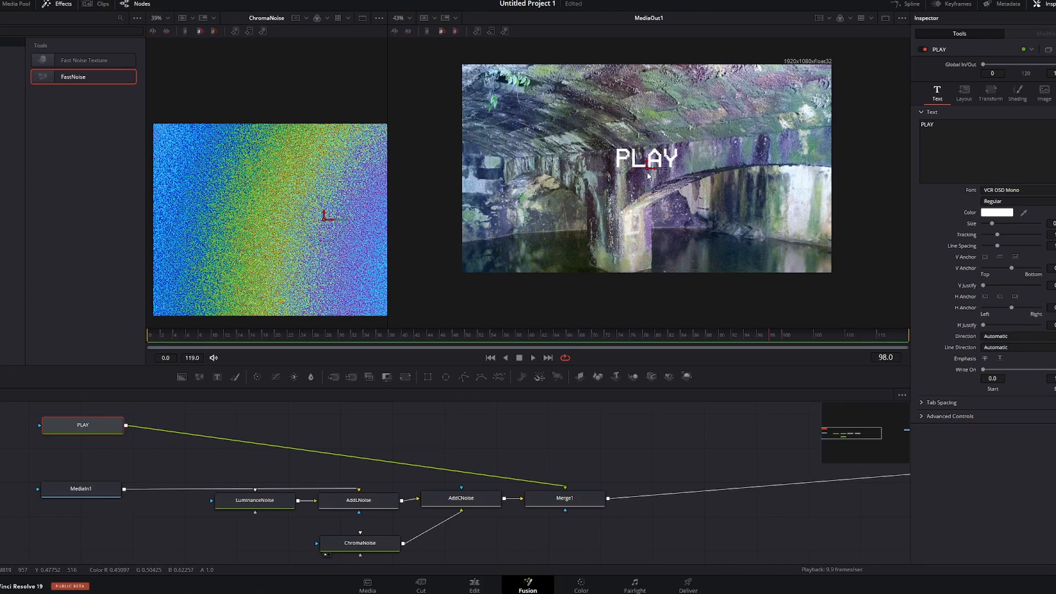
Move the PLAY text into the picture's upper-left corner and reduce its size slightly
left_click_drag(648, 176, 507, 97)
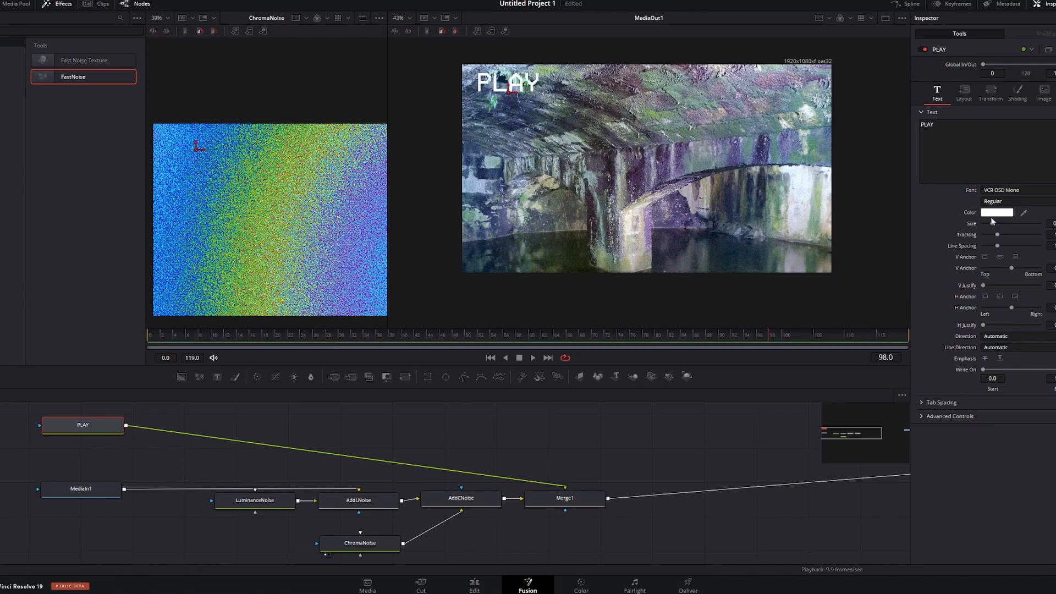
left_click_drag(992, 223, 988, 224)
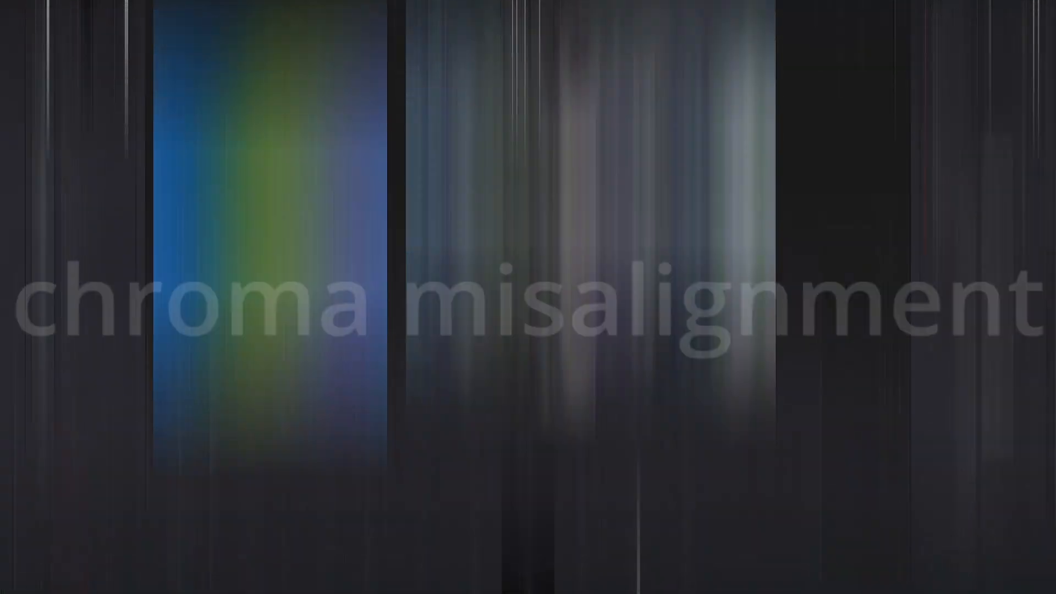
Insert a Color Space Transform node after Merge1 and rename it ToYUV
type("color s")
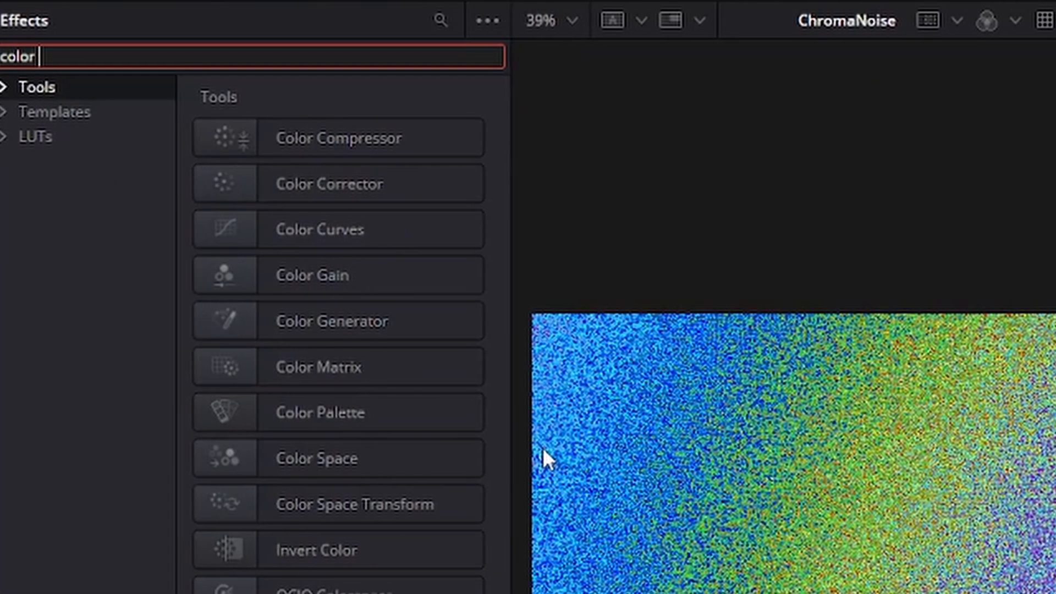
left_click_drag(330, 184, 249, 511)
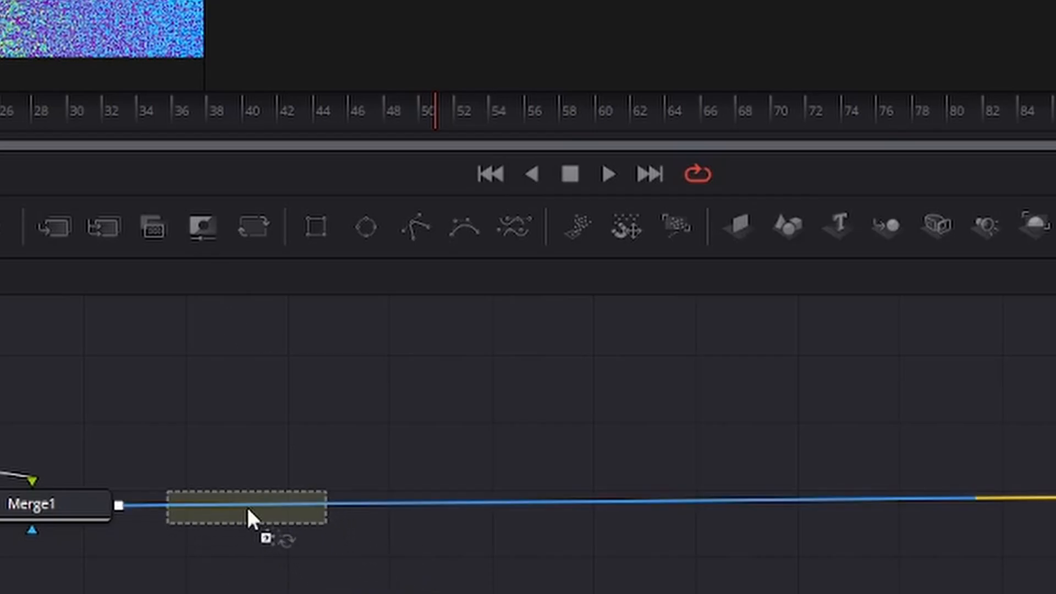
key("F2")
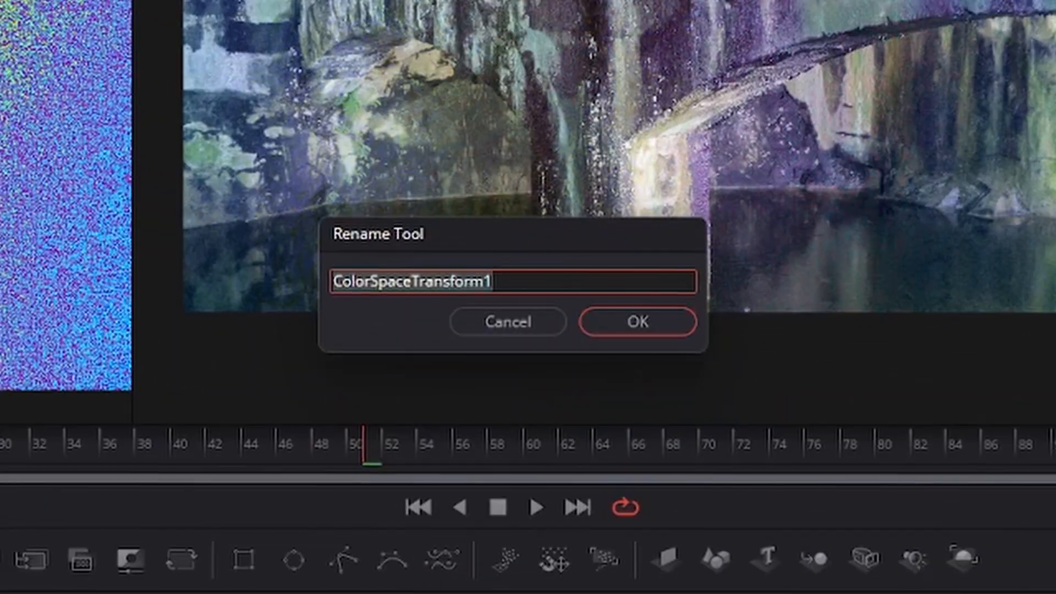
type("ToYUV")
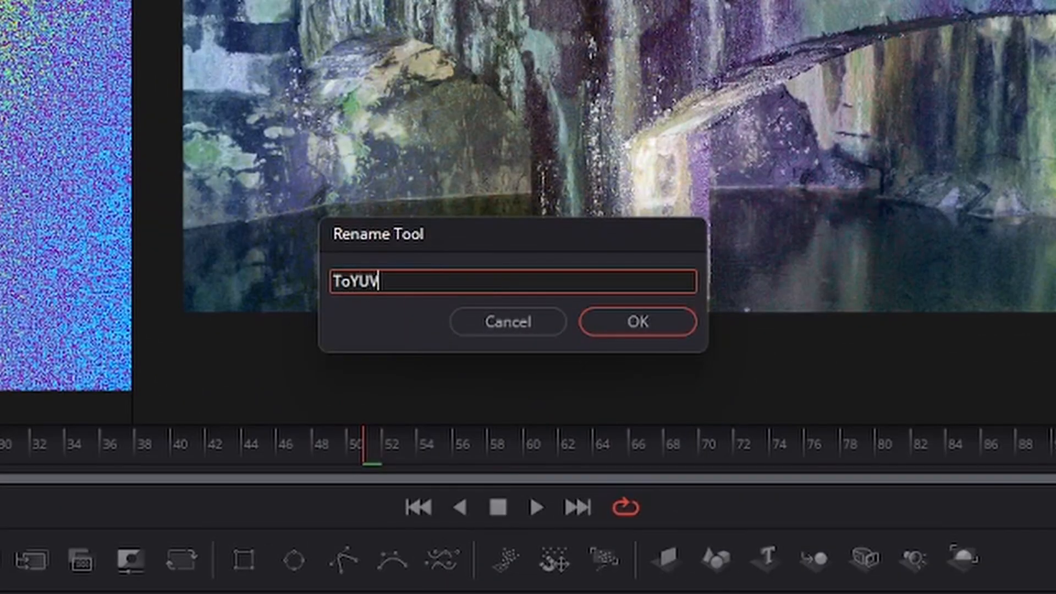
key("Return")
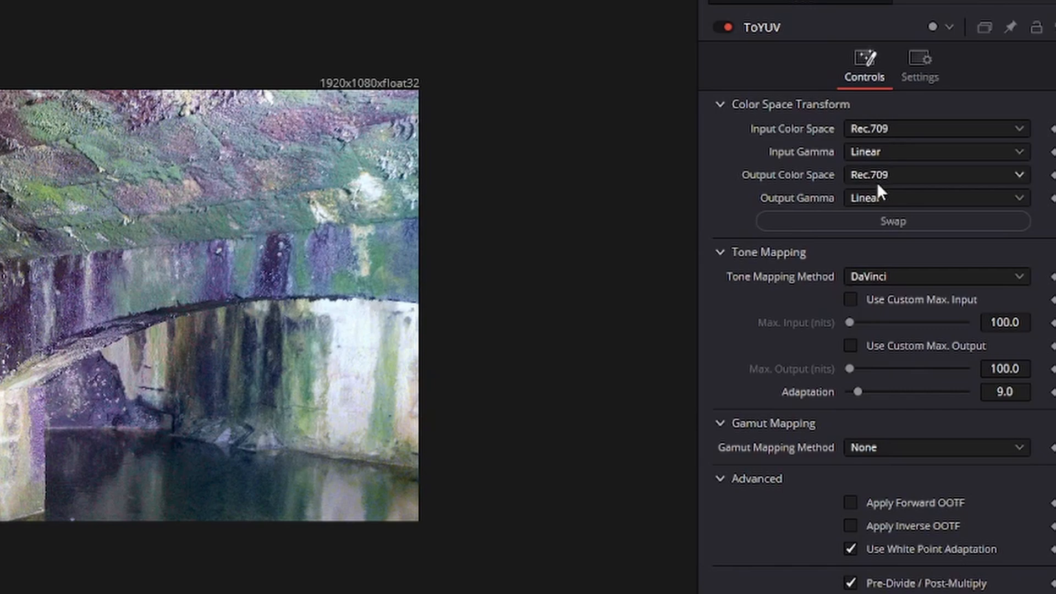
Set ToYUV's output color space to Y'UV
left_click(877, 179)
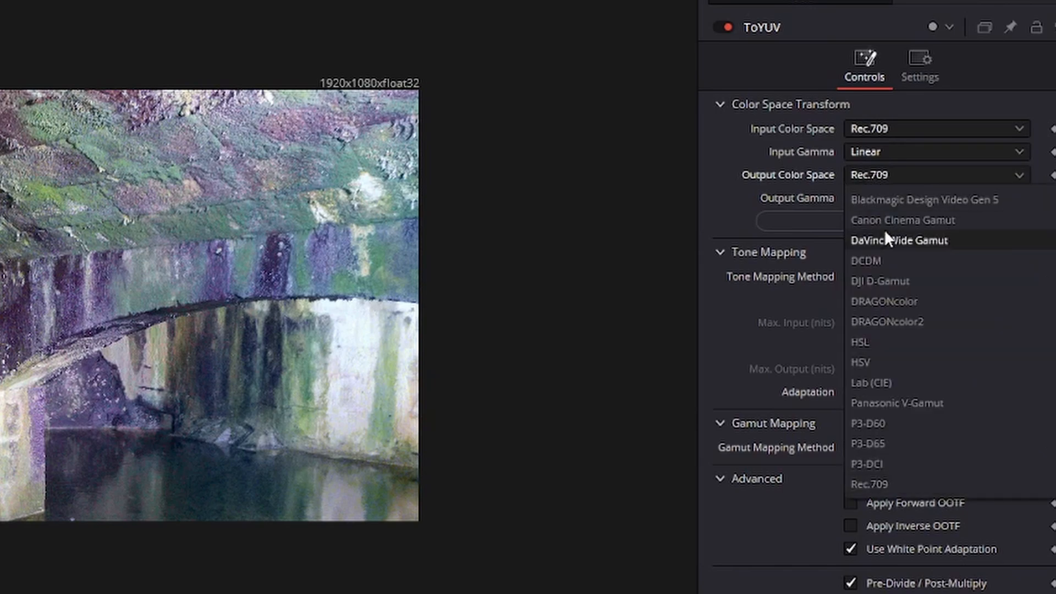
scroll(900, 429, "down", 4)
left_click(878, 483)
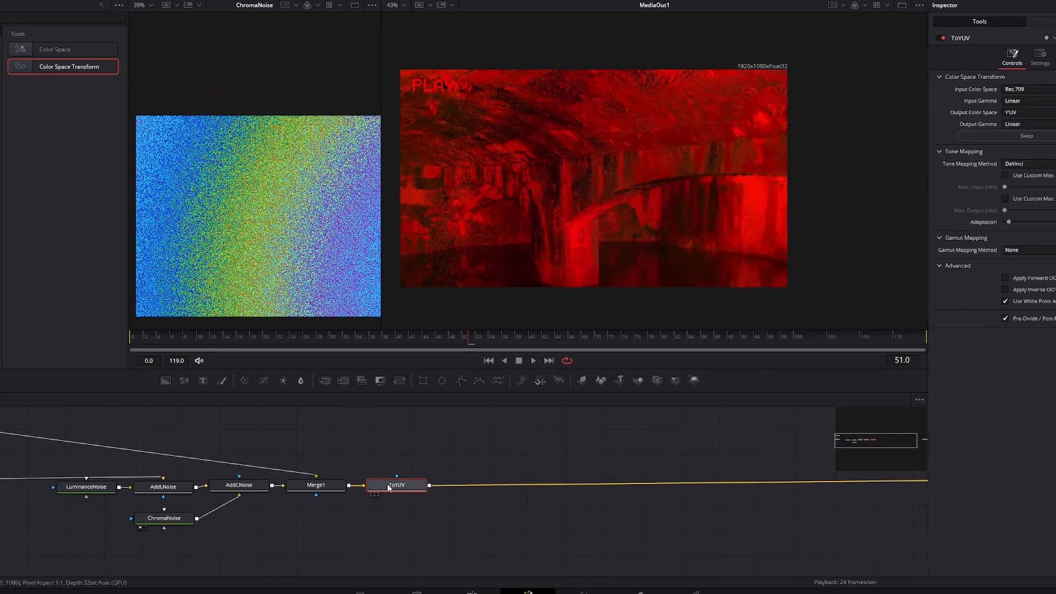
Paste a copy of ToYUV after it, with Y'UV as input color space and Rec.709 as output color space
key("ctrl+v")
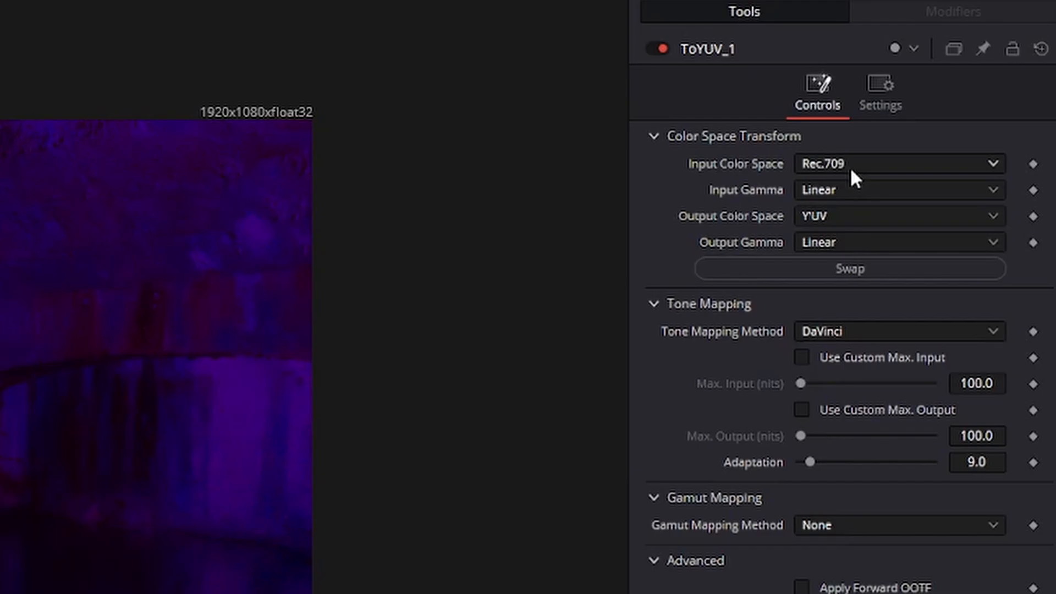
left_click(850, 166)
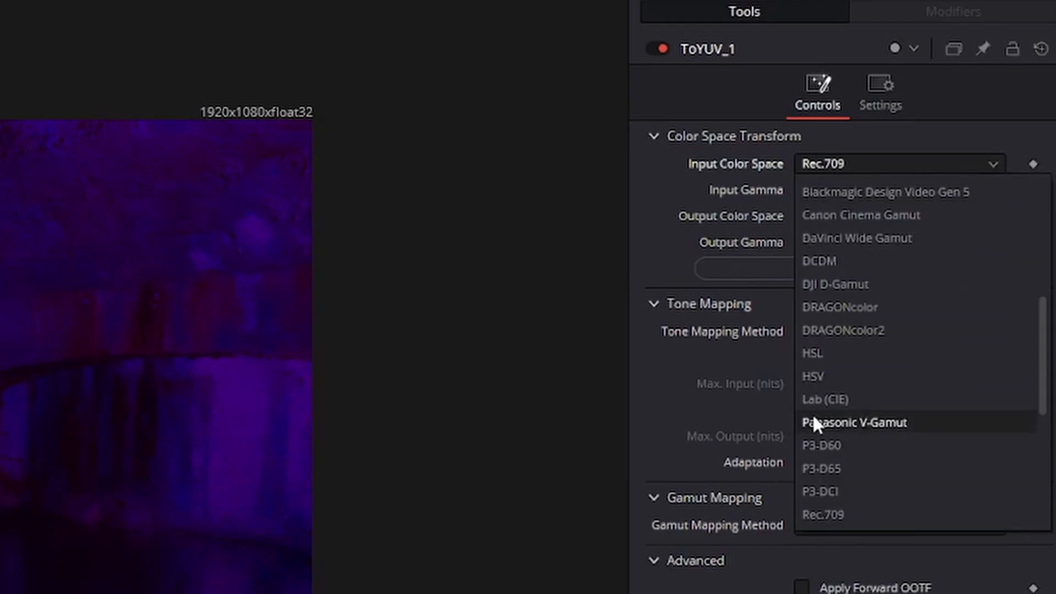
scroll(813, 414, "down", 5)
left_click(811, 519)
left_click(812, 223)
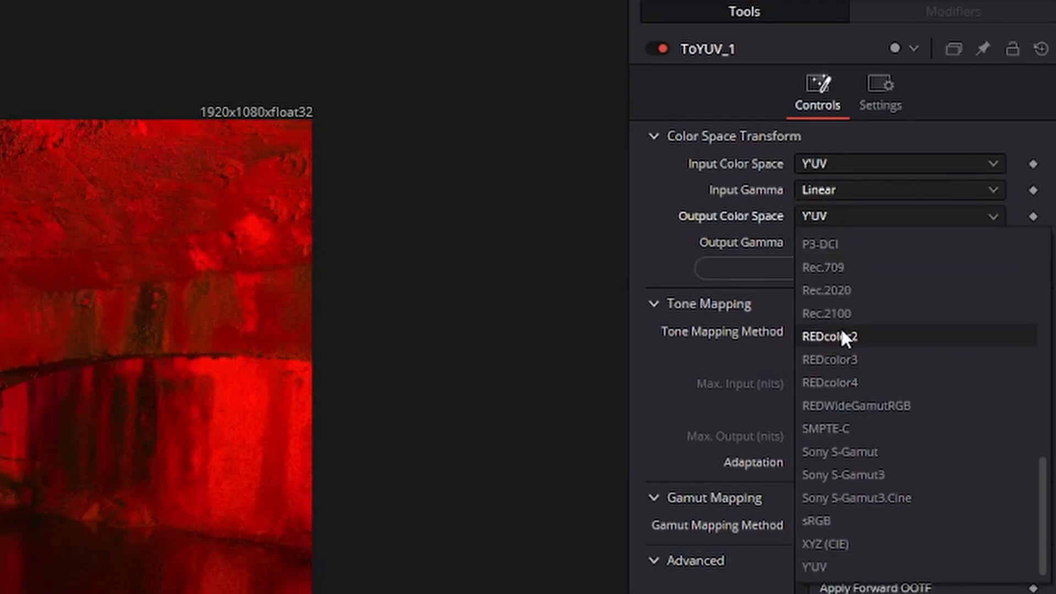
left_click(841, 268)
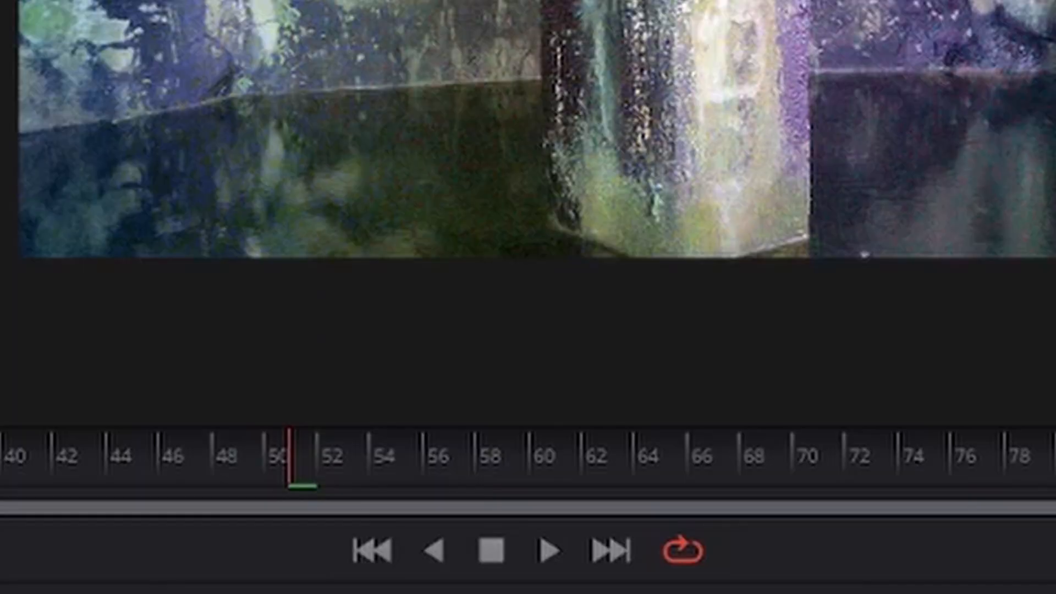
Rename the copied transform ToRGB and move it farther from ToYUV to leave room between them
key("F2")
type("Y")
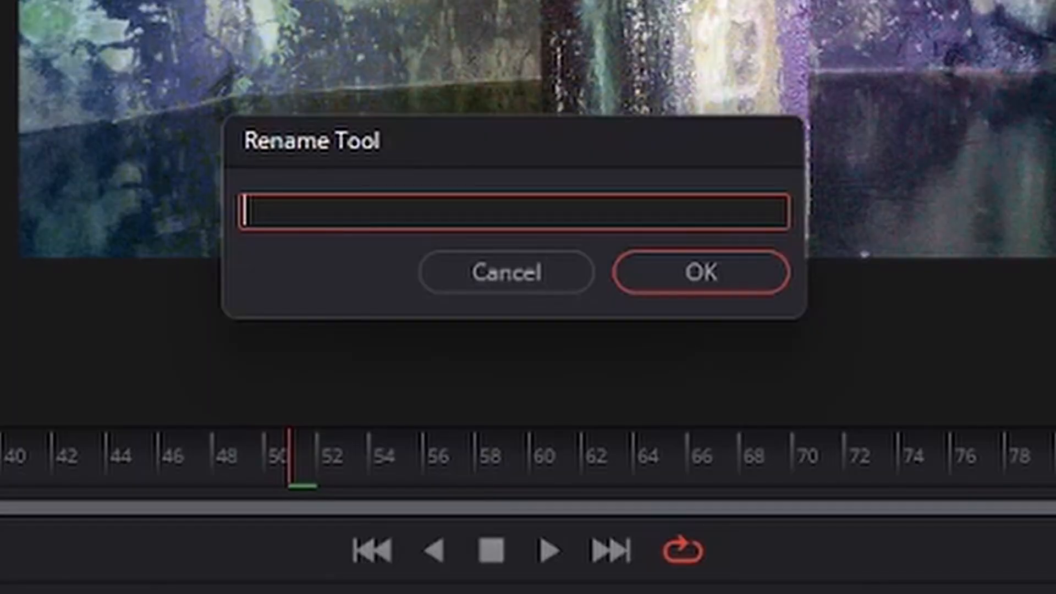
type("oRGB")
key("Return")
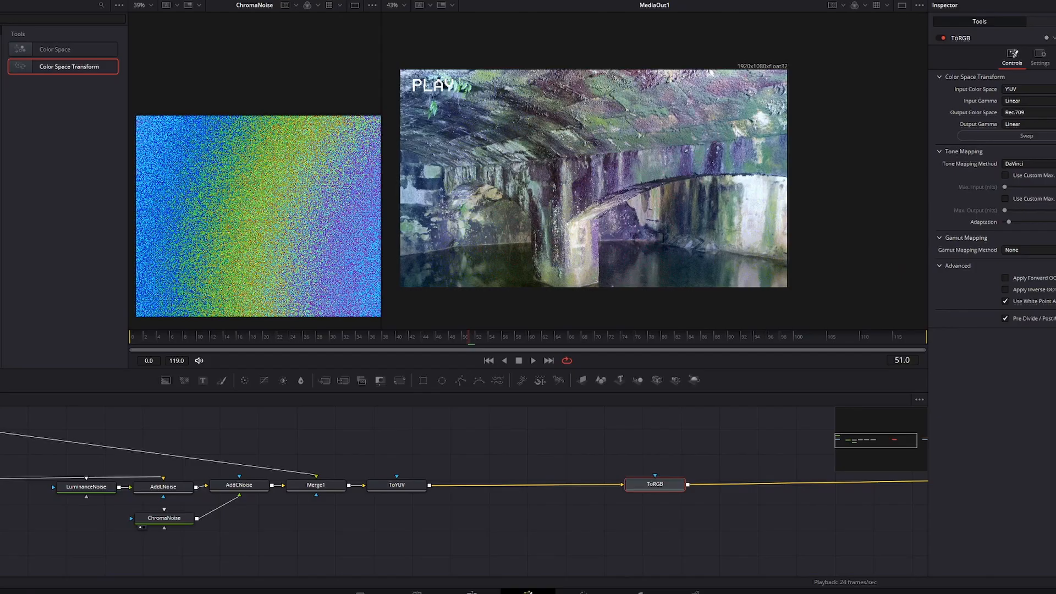
left_click_drag(541, 452, 299, 451)
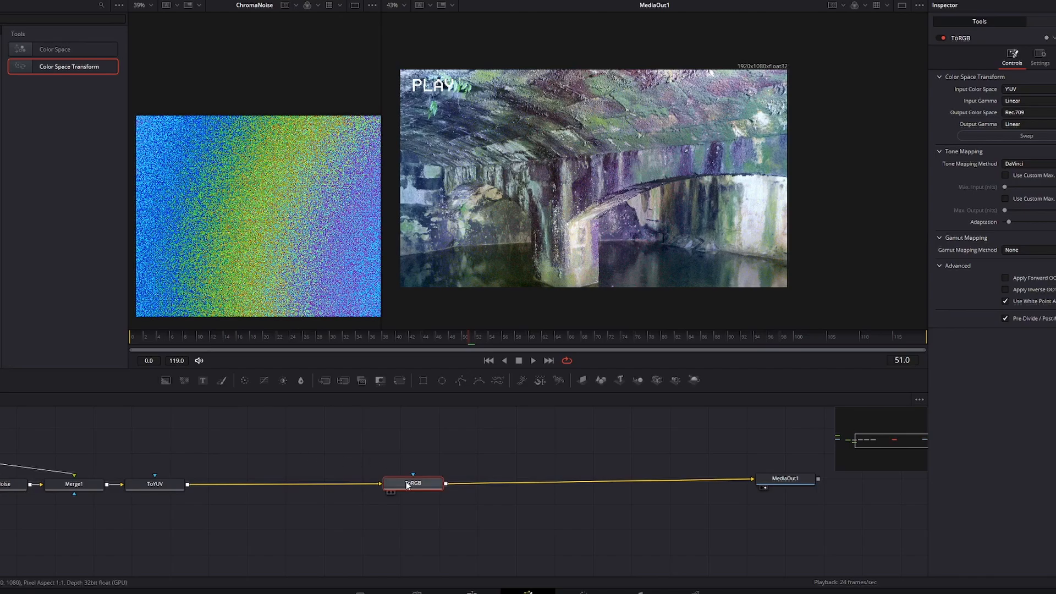
left_click_drag(407, 484, 505, 481)
Insert a Blur node on the connection between ToYUV and ToRGB
scroll(483, 471, "up", 2)
scroll(538, 268, "up", 4)
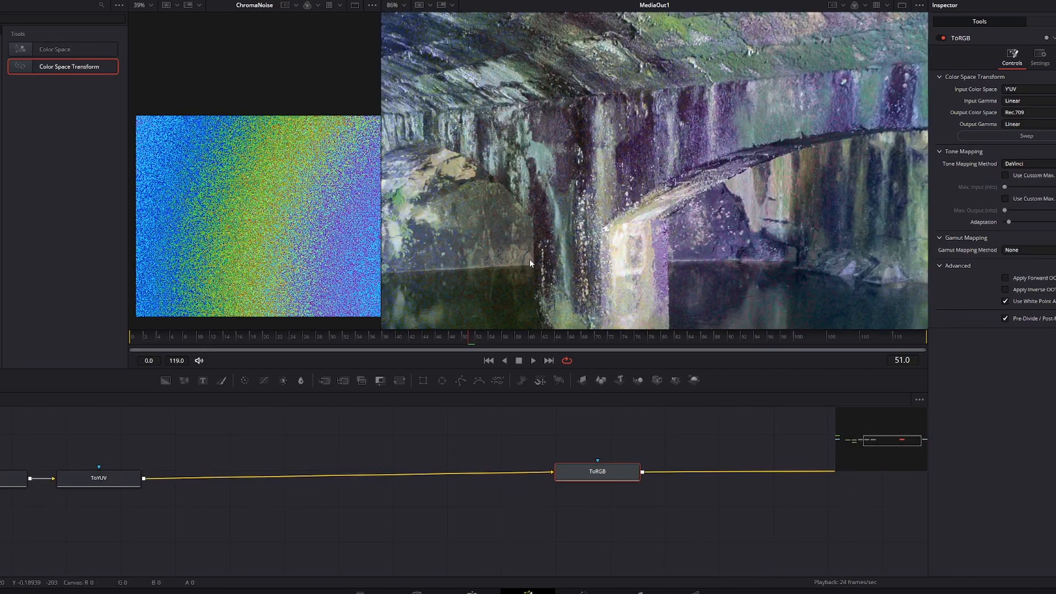
left_click_drag(529, 259, 385, 178)
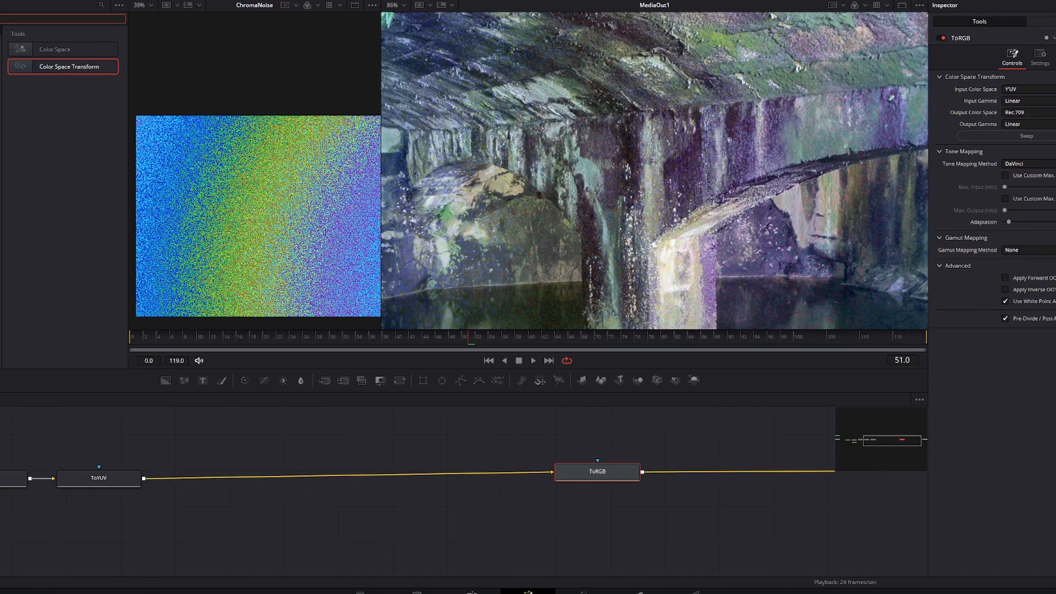
type("Blur")
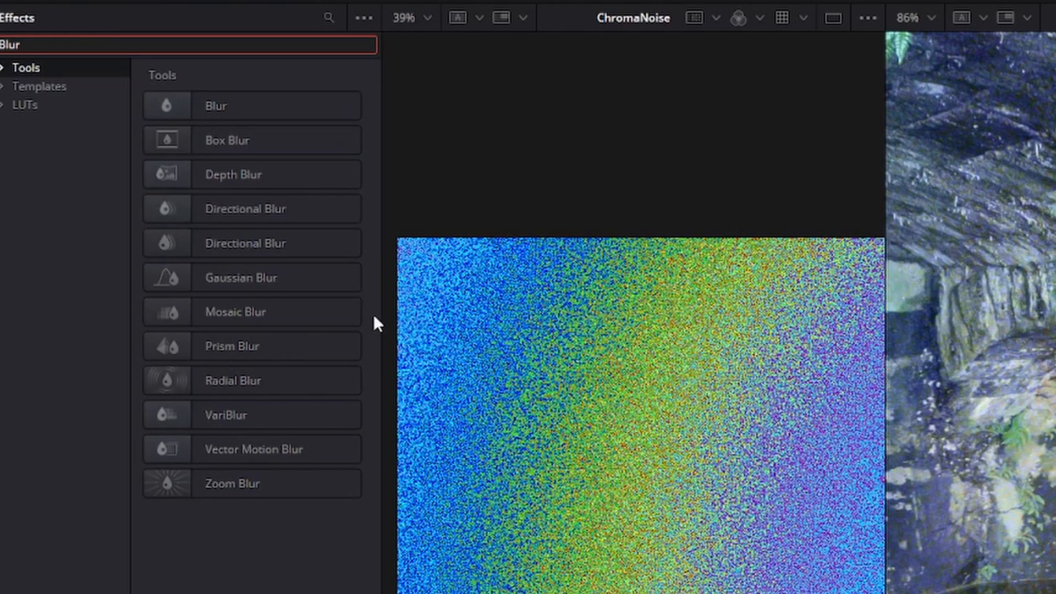
left_click_drag(231, 105, 270, 477)
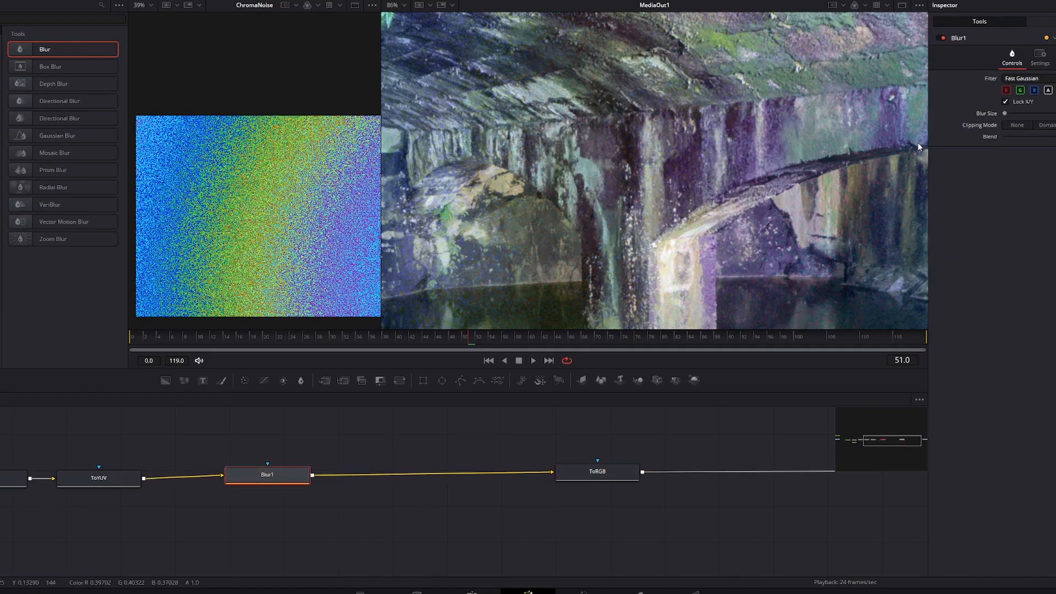
Unlock the blur's X/Y sizes, raise only the X blur size, and exclude the red channel from the blur
left_click(1005, 101)
left_click_drag(1005, 114, 1024, 114)
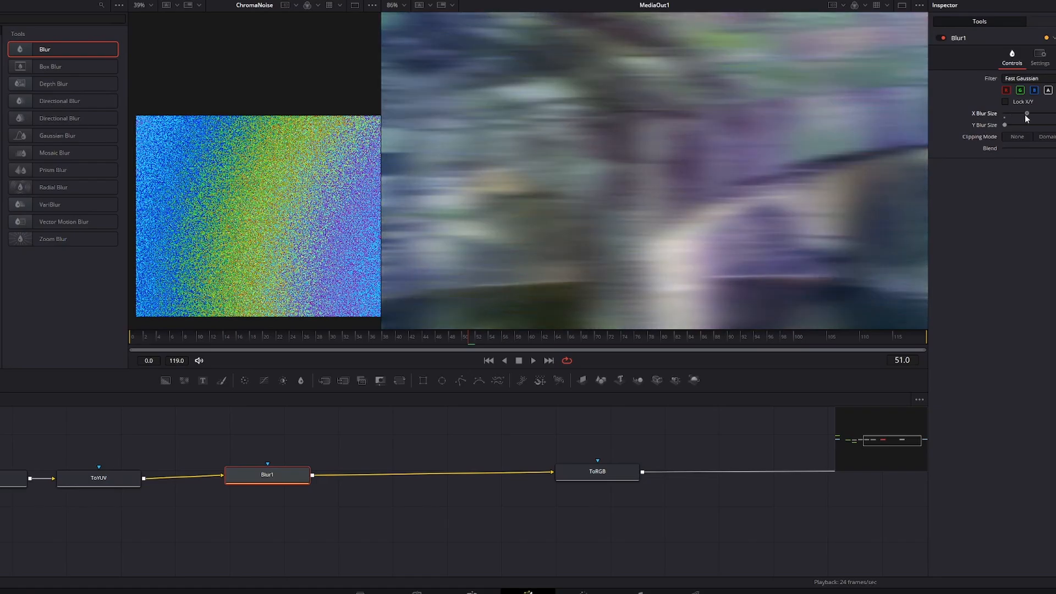
left_click(1009, 90)
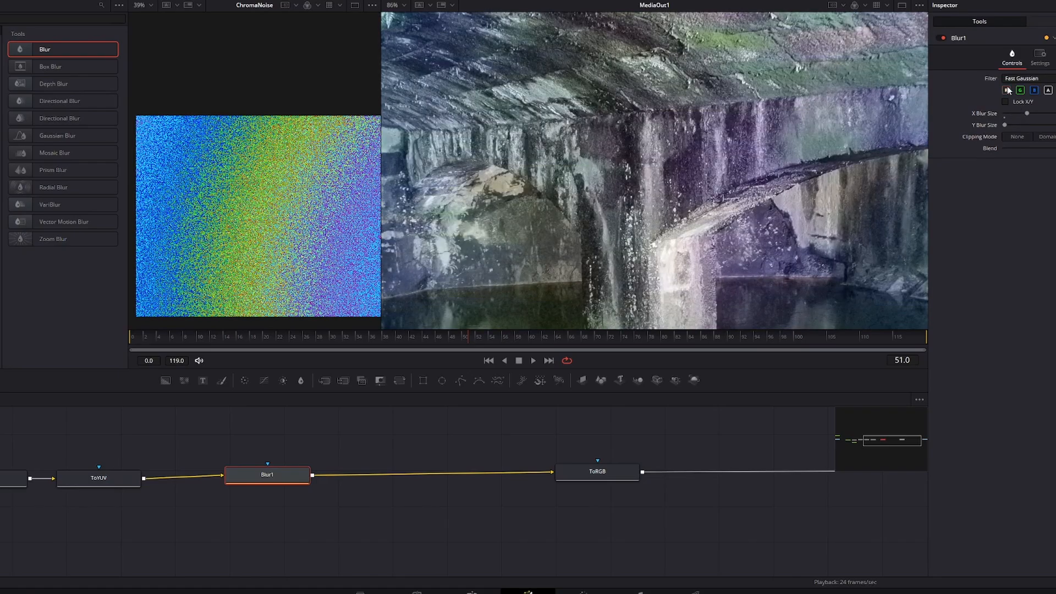
key("space")
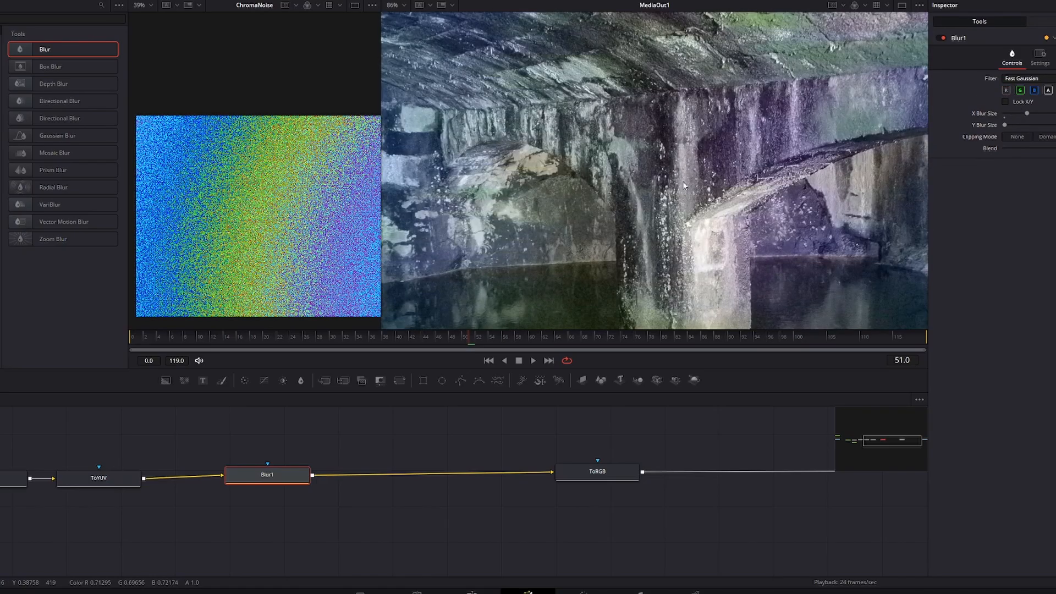
key("space")
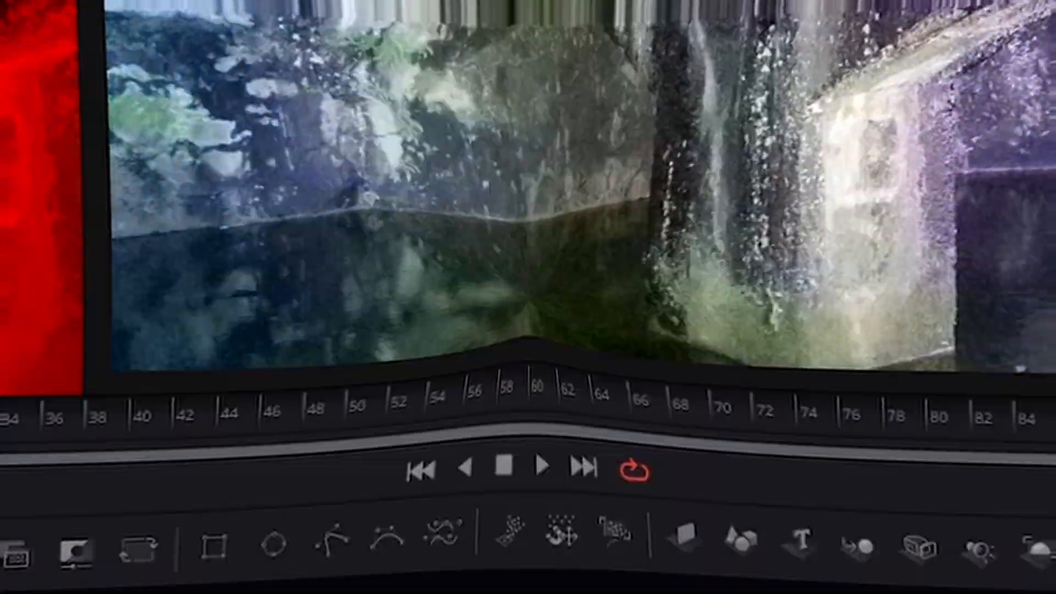
Rename the blur node ChromaBleeding
key("F2")
type("ChromaBle")
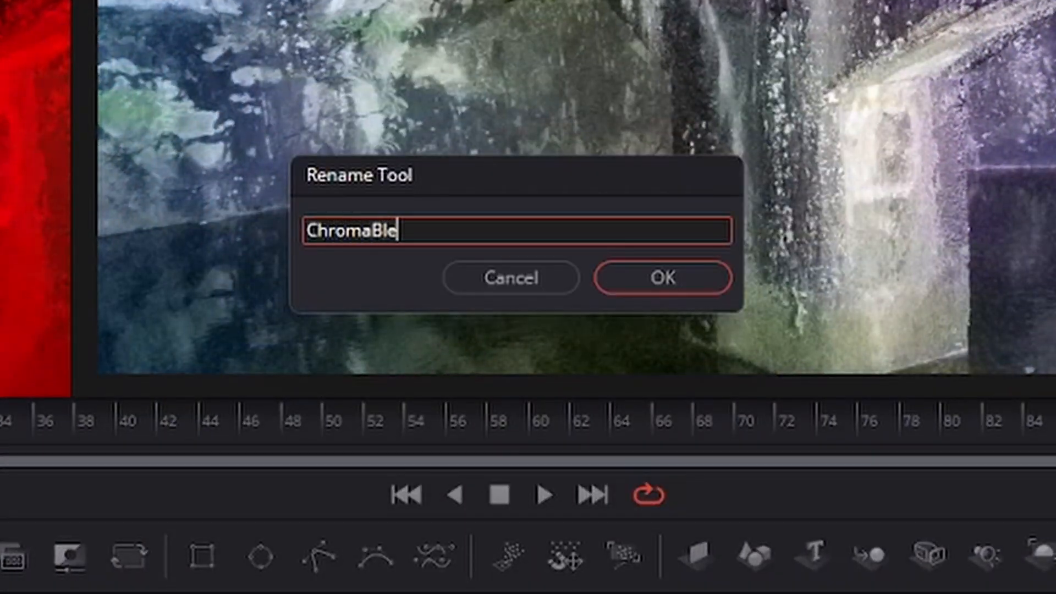
type("eding")
key("Return")
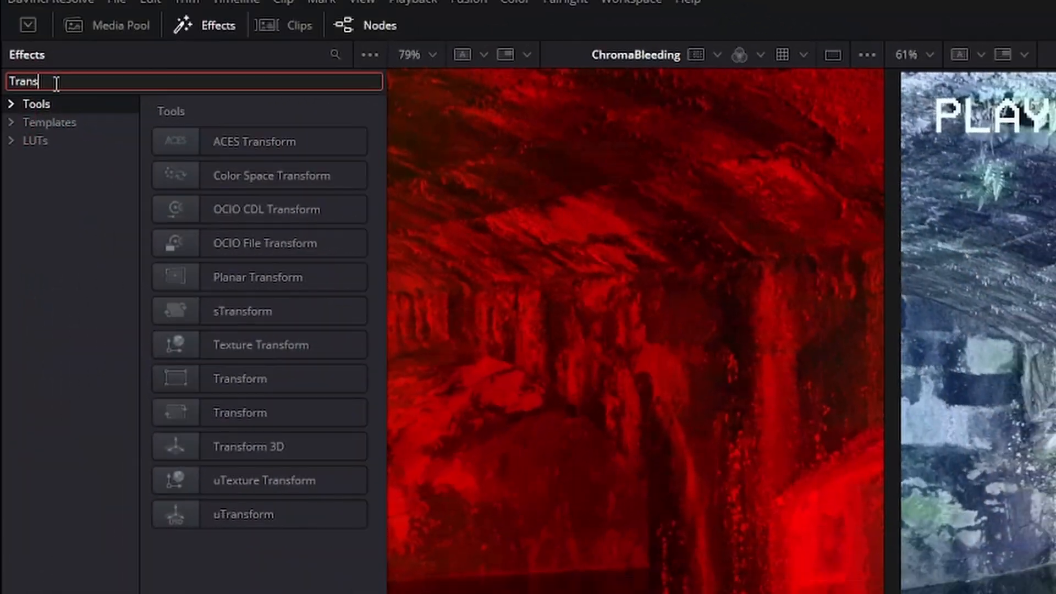
Insert a Transform node on the connection between ToYUV and ChromaBleeding
left_click(279, 404)
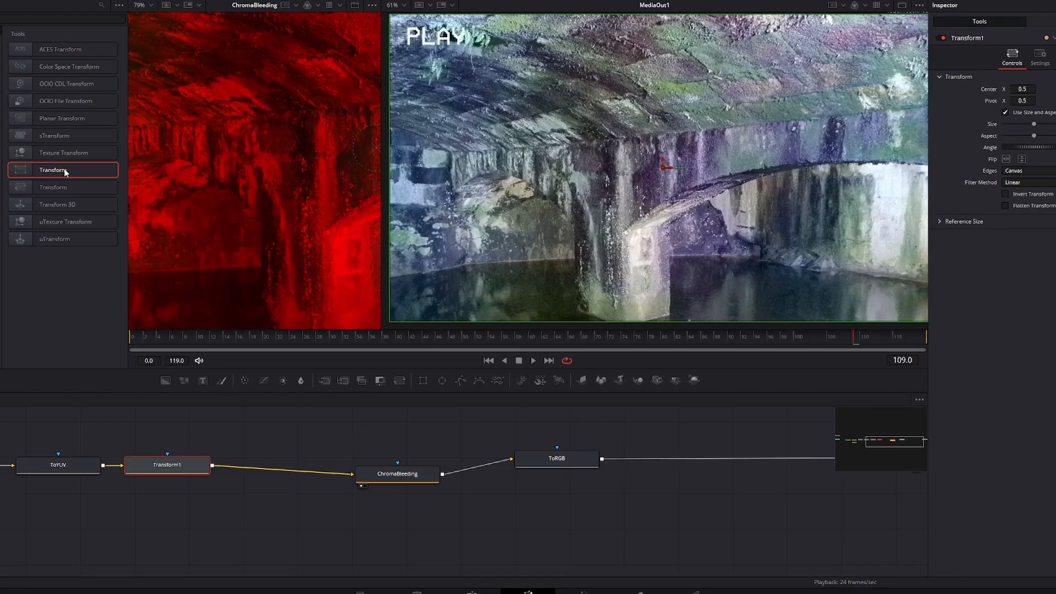
key("ctrl+z")
left_click_drag(261, 378, 283, 392)
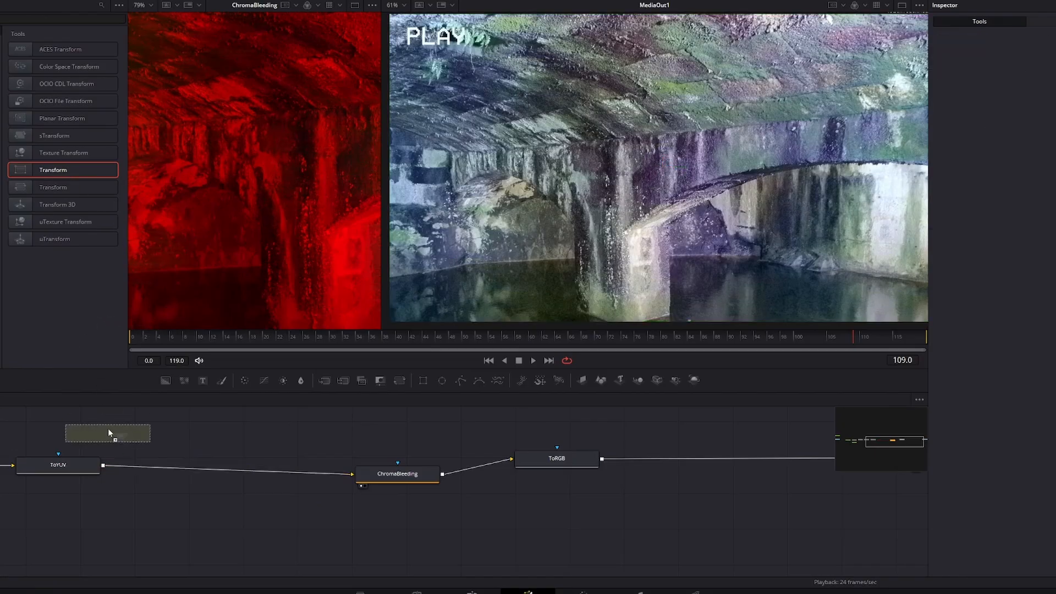
left_click_drag(109, 431, 237, 472)
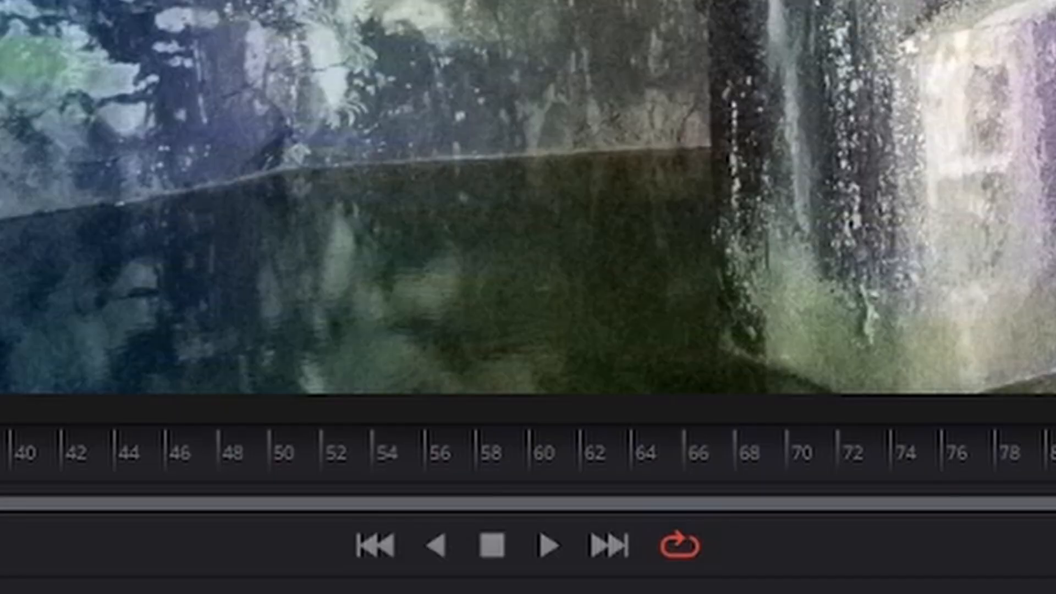
Rename the Transform node between ToYUV and ChromaBleeding as ChromaMisalginment
key("F2")
type("Chrom")
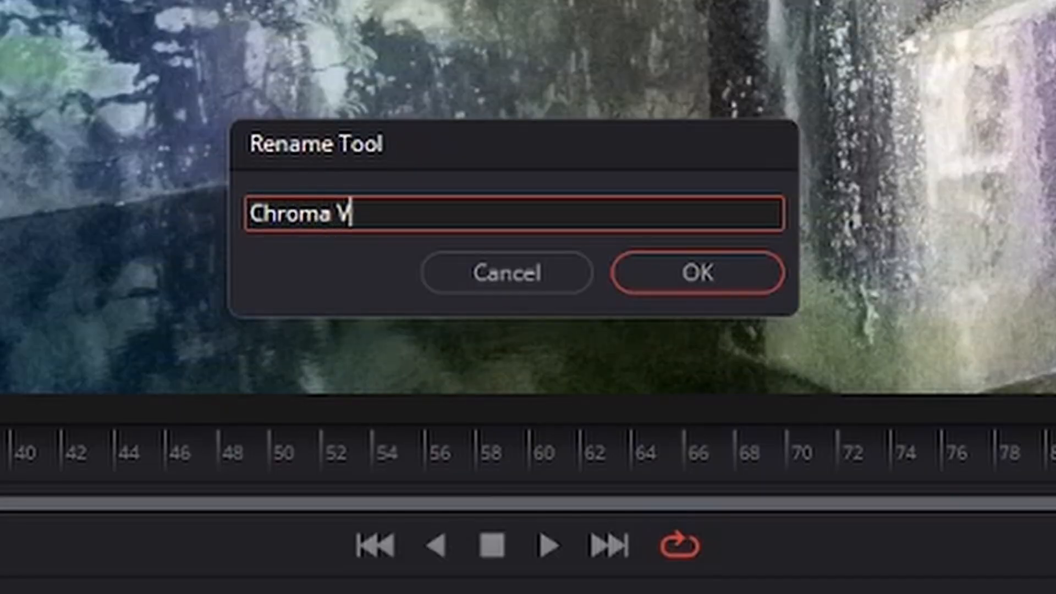
type("a Misalginme")
key("Return")
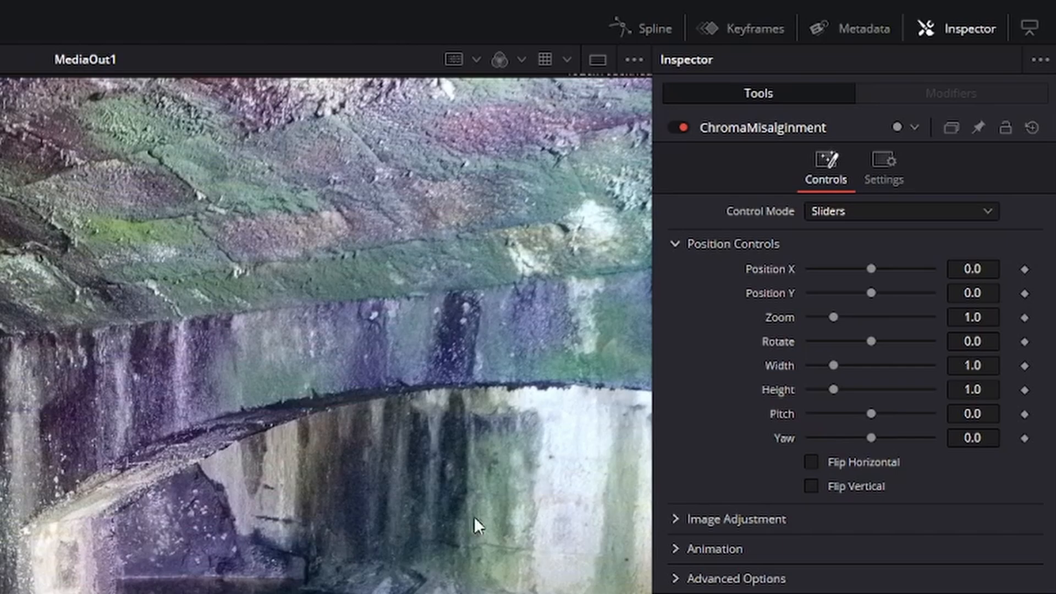
Shift ChromaMisalginment to an X position of 0.016 and exclude the red and alpha channels from its processing
left_click_drag(871, 269, 882, 269)
mouse_move(892, 272)
left_mouse_down()
mouse_move(862, 272)
mouse_move(876, 272)
left_mouse_up()
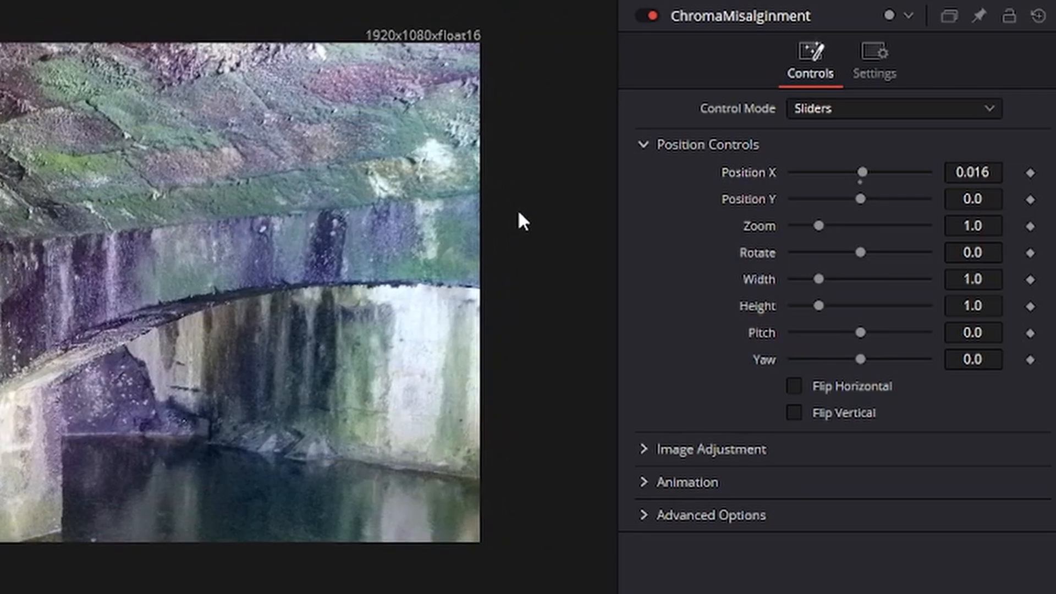
left_click(880, 55)
left_click(797, 187)
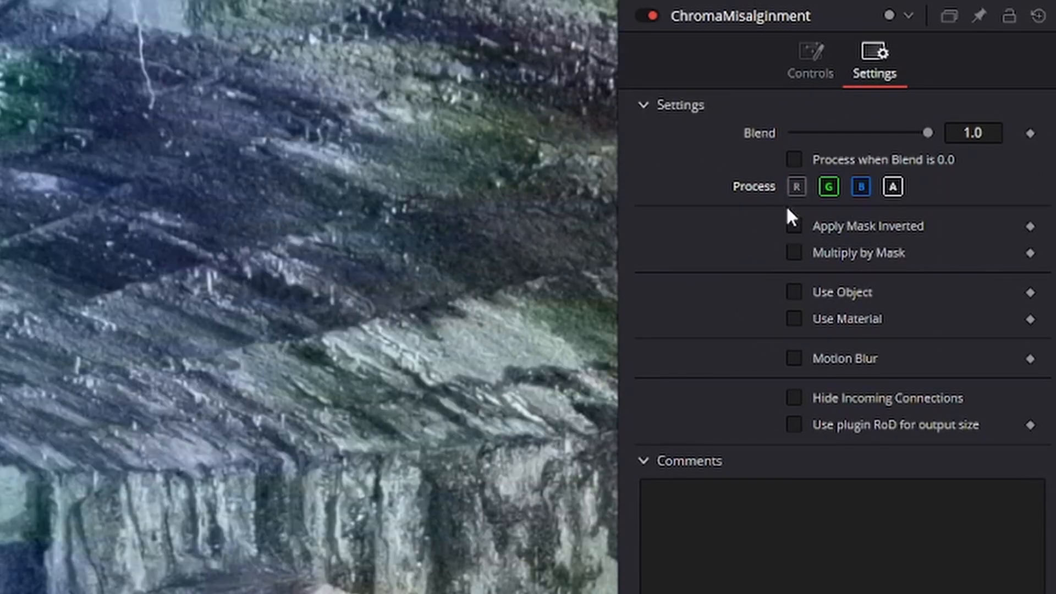
left_click(893, 187)
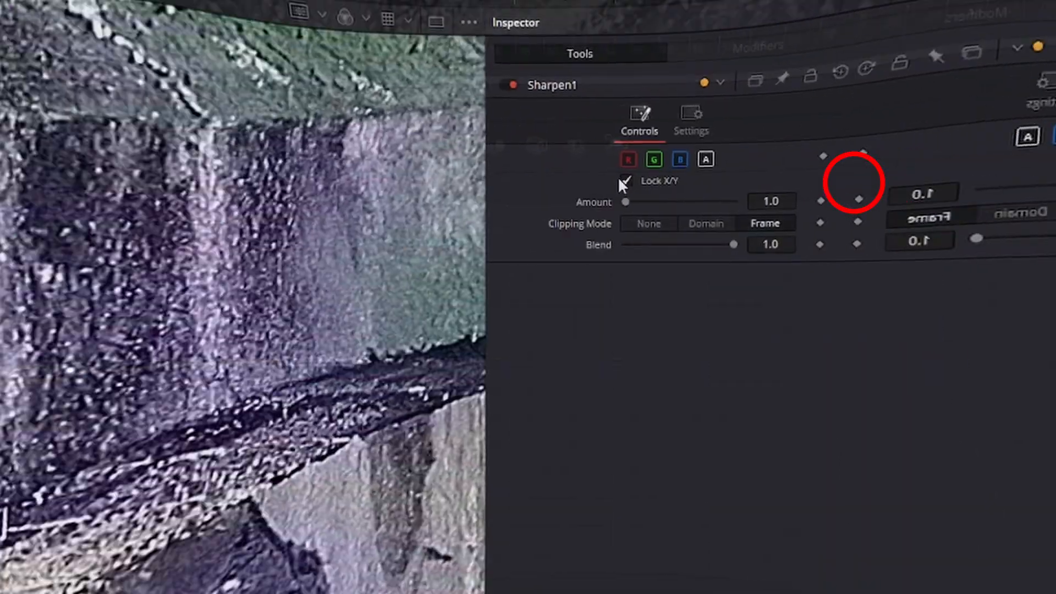
Unlock Sharpen1's X/Y amounts and set the Y amount to 0.3
left_click(851, 181)
left_click_drag(852, 202, 851, 225)
left_click(995, 224)
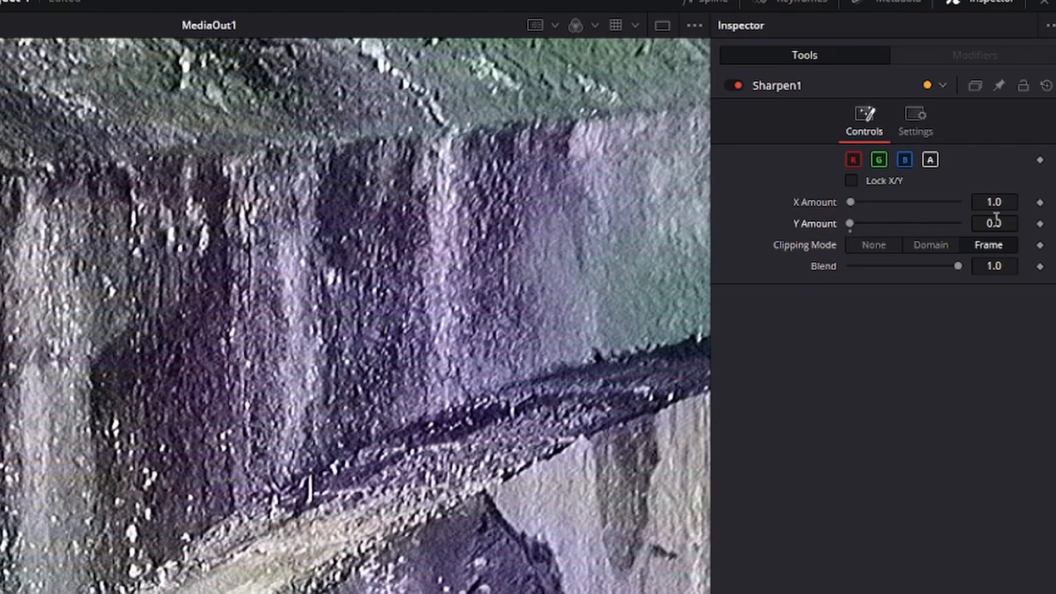
type("0.3")
key("Tab")
scroll(353, 340, "down", 5)
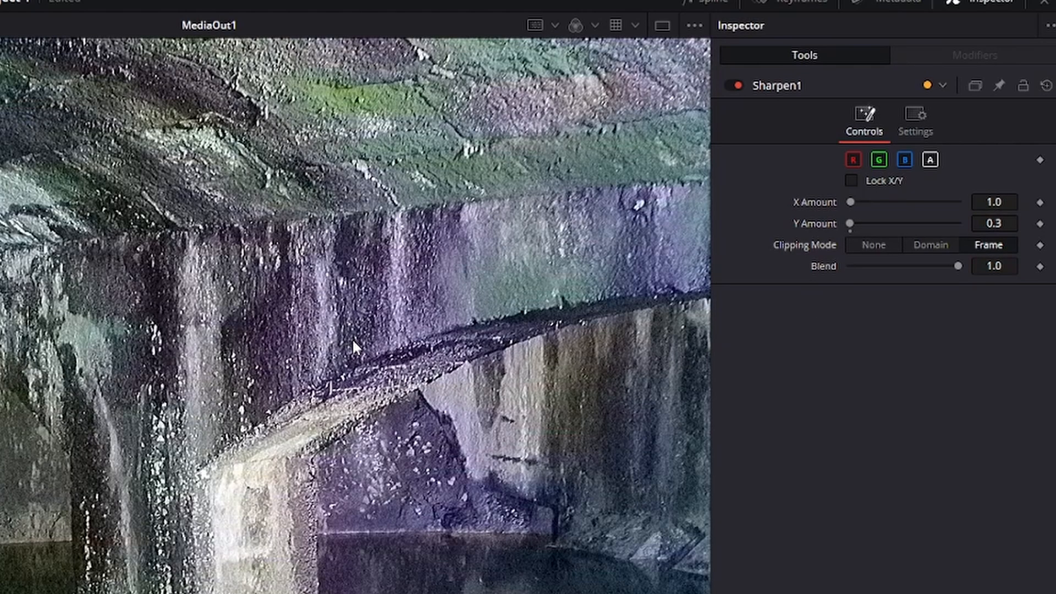
left_click_drag(353, 340, 228, 341)
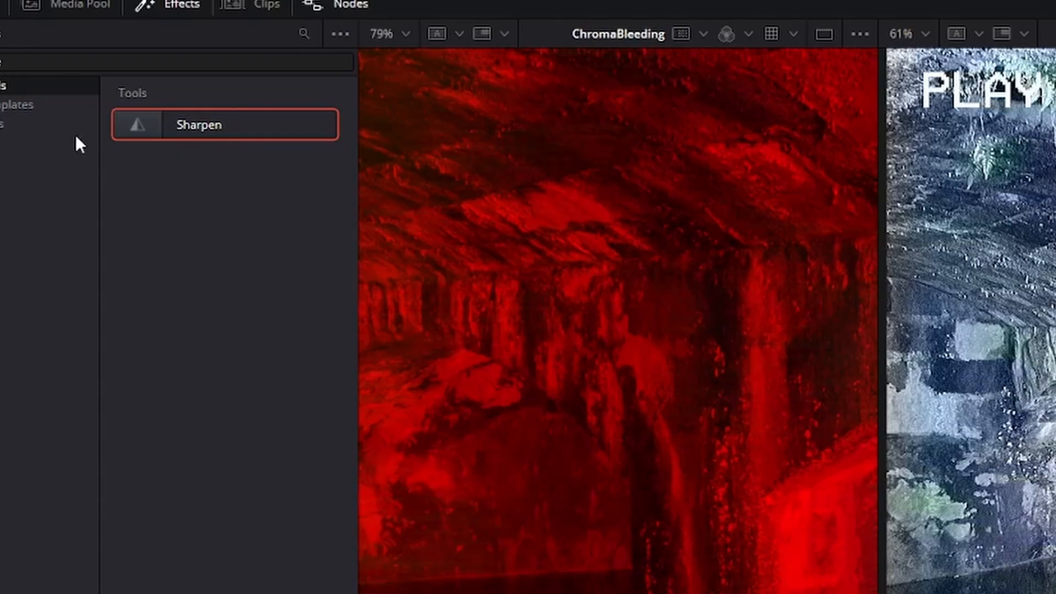
Insert a Blur node between ToRGB and Sharpen1, unlock its X/Y sizes and adjust the blur size
double_click(39, 64)
type("blur")
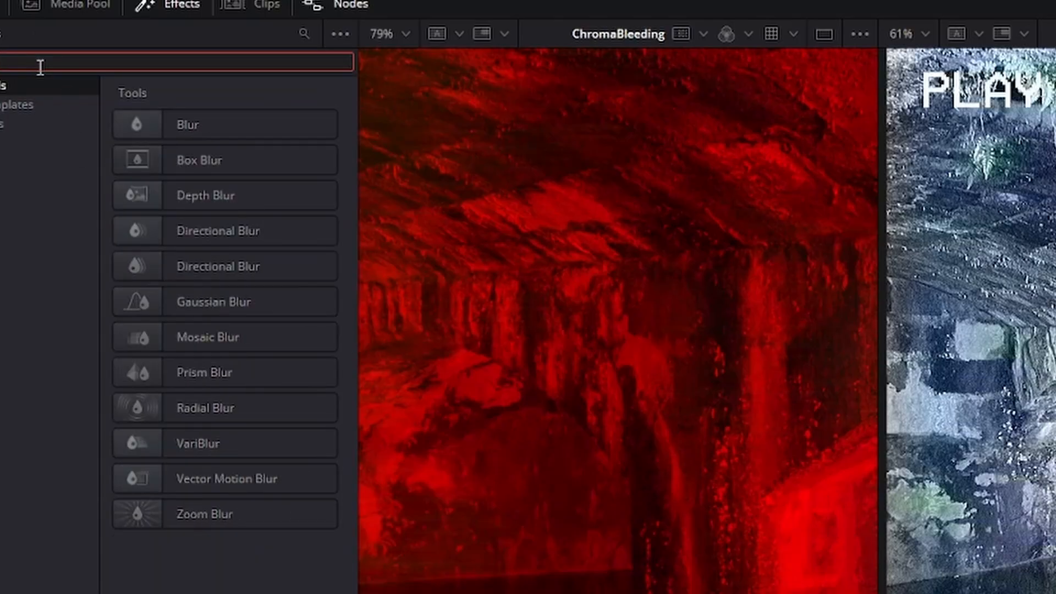
left_click_drag(187, 124, 515, 380)
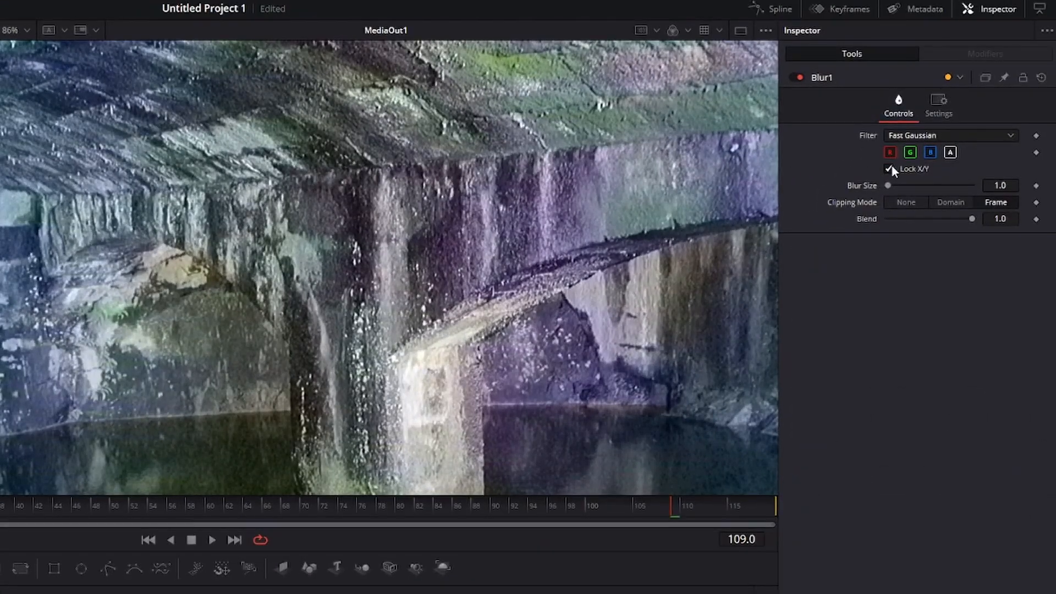
left_click(889, 169)
mouse_move(887, 201)
left_mouse_down()
mouse_move(870, 203)
mouse_move(889, 187)
left_mouse_up()
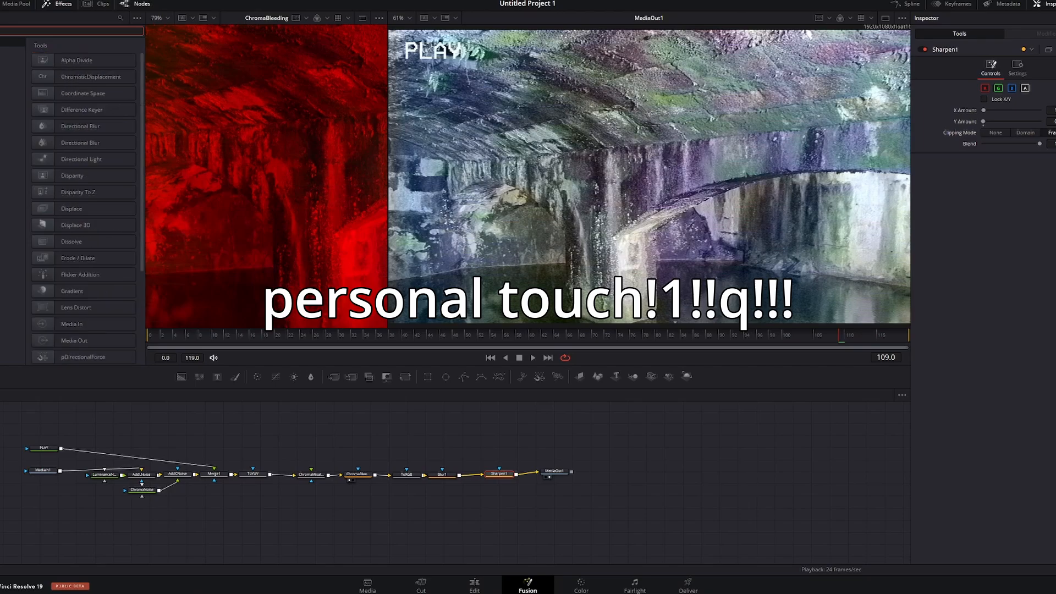
Insert a Displace node on the connection between Blur1 and Sharpen1
type("displace")
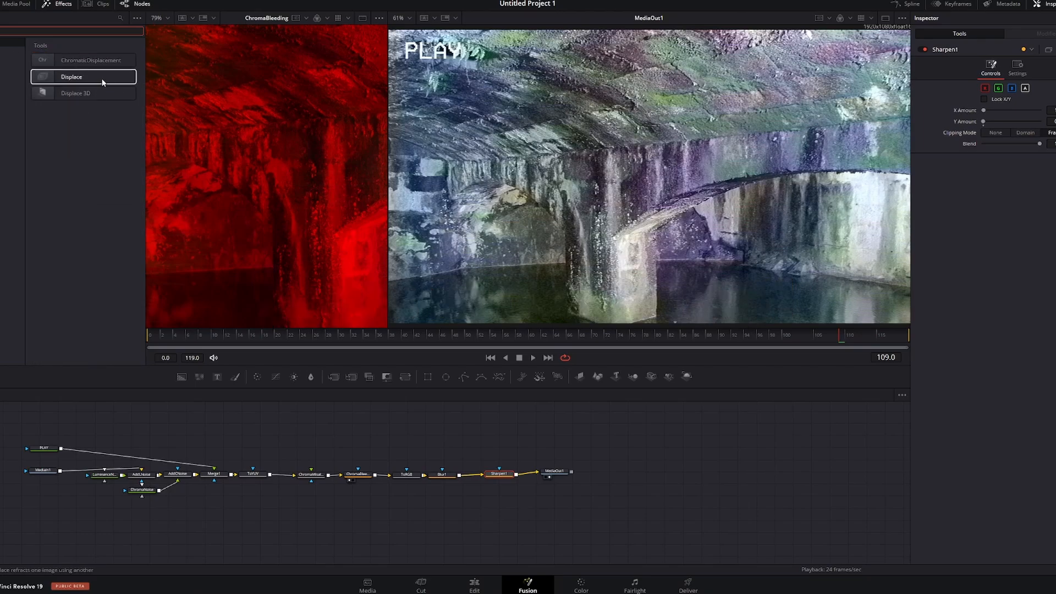
left_click_drag(92, 74, 470, 477)
scroll(471, 473, "up", 3)
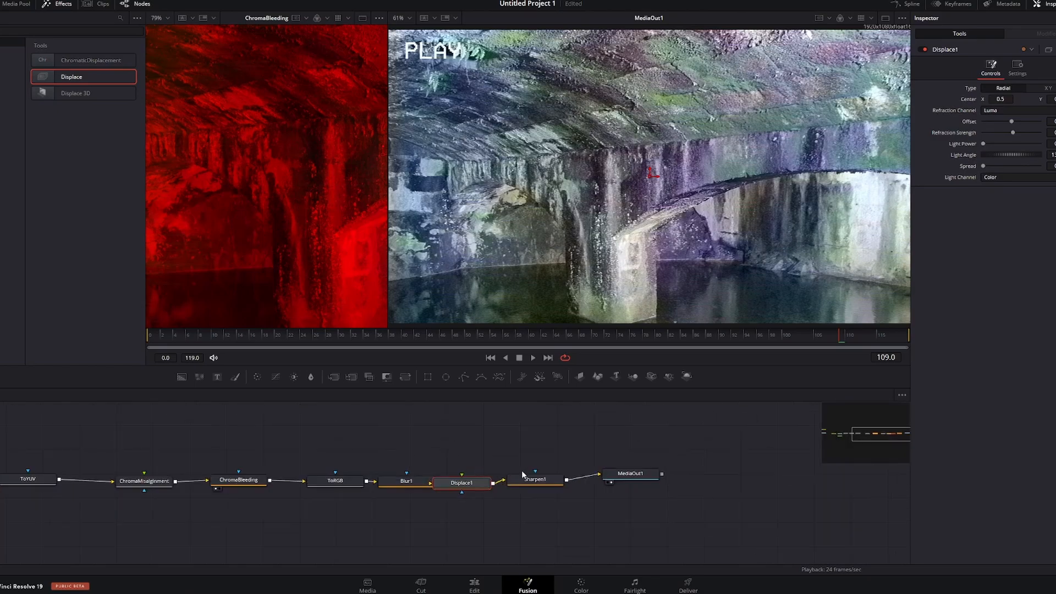
Spread out Displace1, Sharpen1 and MediaOut1 so the end of the node chain is evenly spaced
left_click_drag(663, 450, 458, 506)
left_click_drag(458, 483, 517, 483)
left_click_drag(713, 451, 609, 484)
left_click_drag(594, 483, 633, 477)
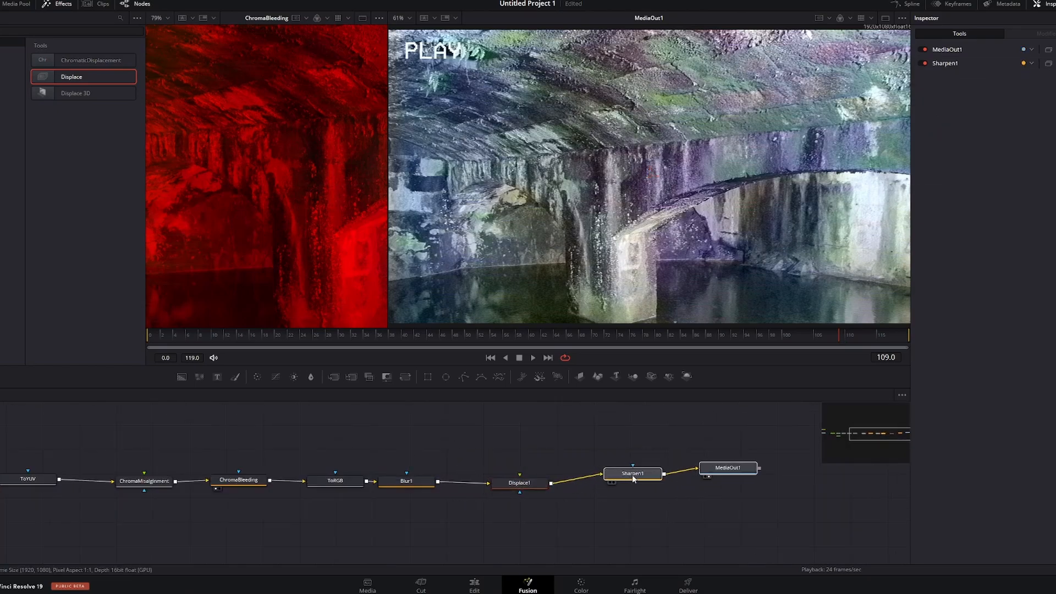
Raise the offset and the light power of Displace1 slightly
left_click(524, 481)
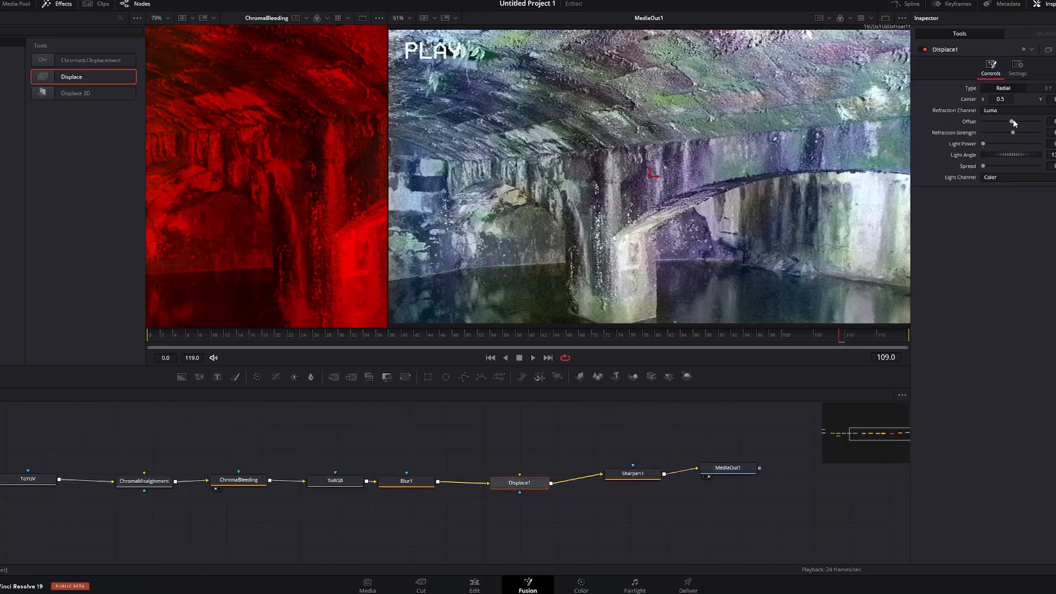
left_click_drag(1013, 122, 1022, 121)
left_click_drag(983, 144, 998, 142)
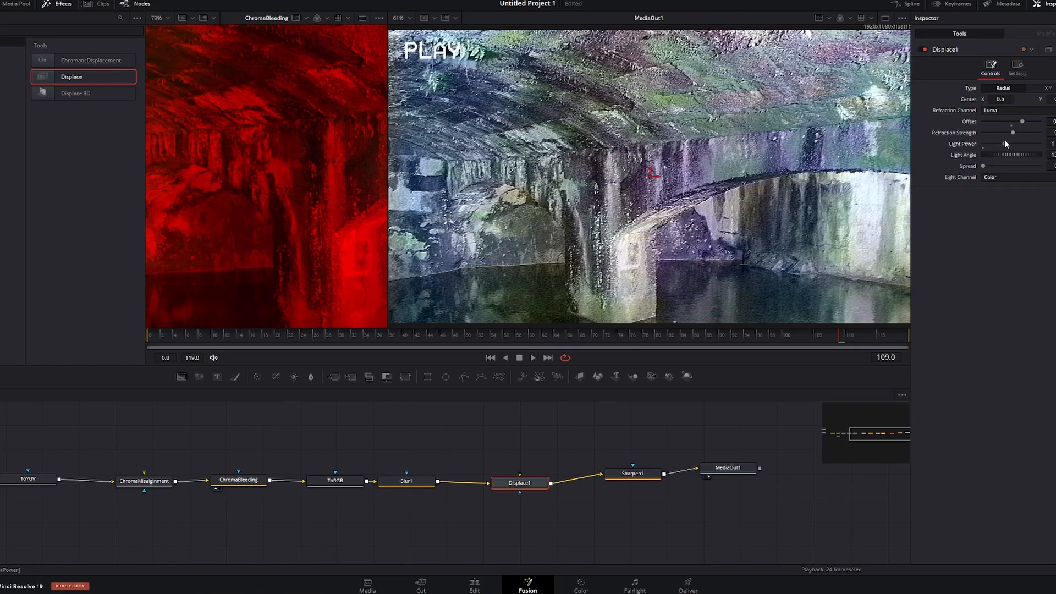
mouse_move(1005, 141)
left_mouse_down()
mouse_move(989, 139)
mouse_move(1001, 141)
left_mouse_up()
Move the MediaIn1, PLAY, noise and Merge1 nodes away from ToYUV to make room after Merge1
left_click_drag(523, 429, 333, 510)
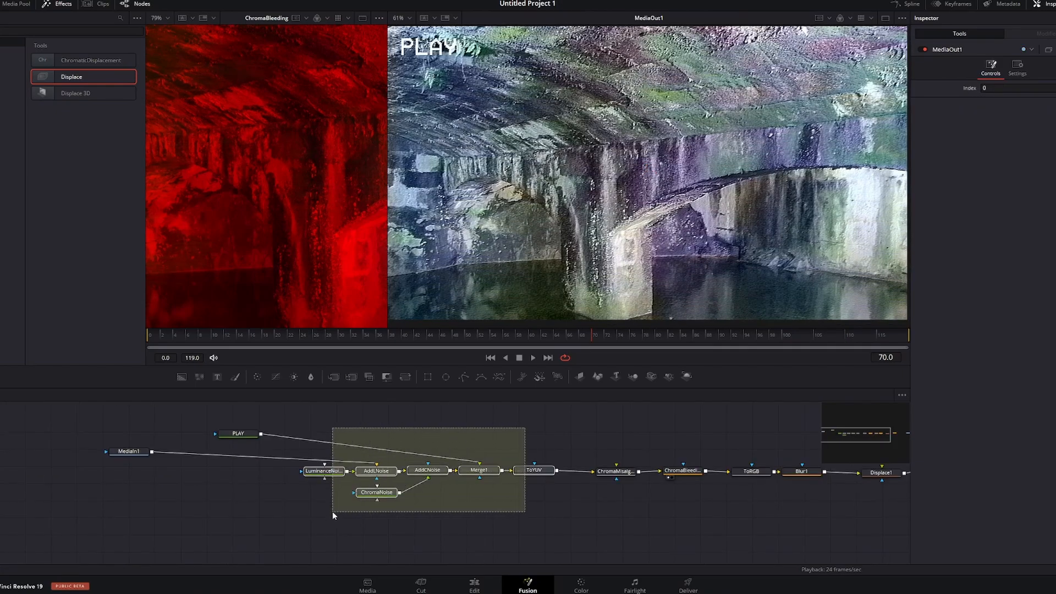
left_click_drag(474, 417, 186, 527)
left_click_drag(239, 434, 83, 460)
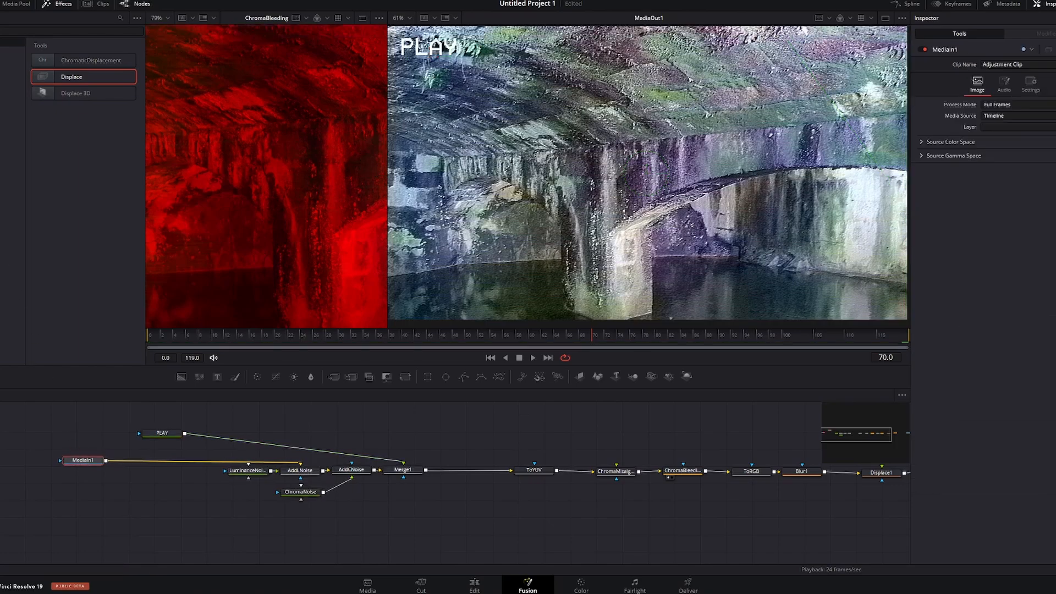
Insert a Brightness/Contrast node between Merge1 and ToYUV and raise its saturation slightly
left_click(1, 31)
key("BackSpace")
type("bri")
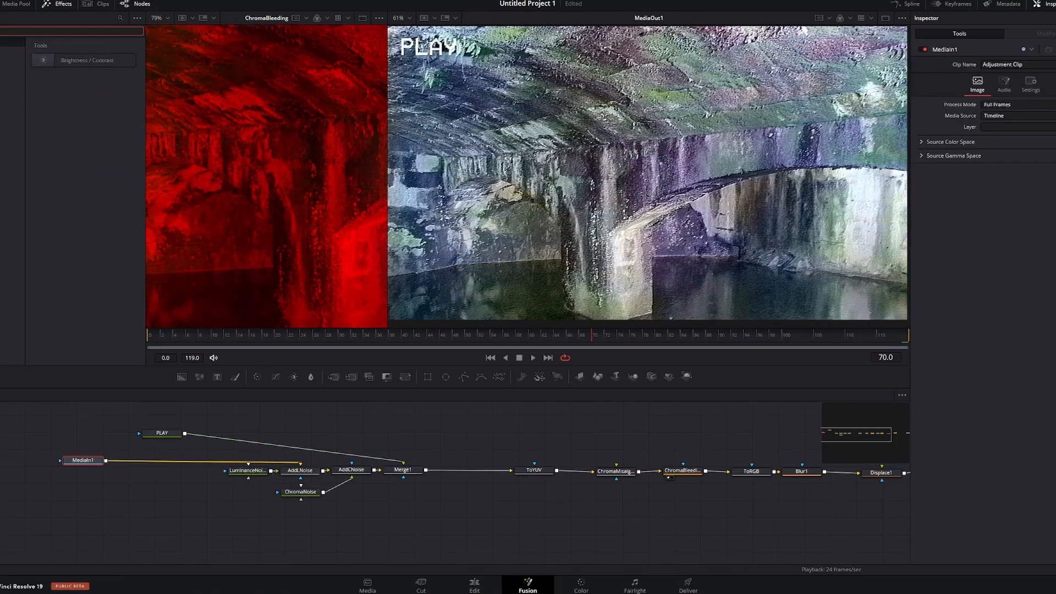
left_click_drag(82, 60, 471, 471)
left_click_drag(407, 488, 407, 459)
left_click(458, 470)
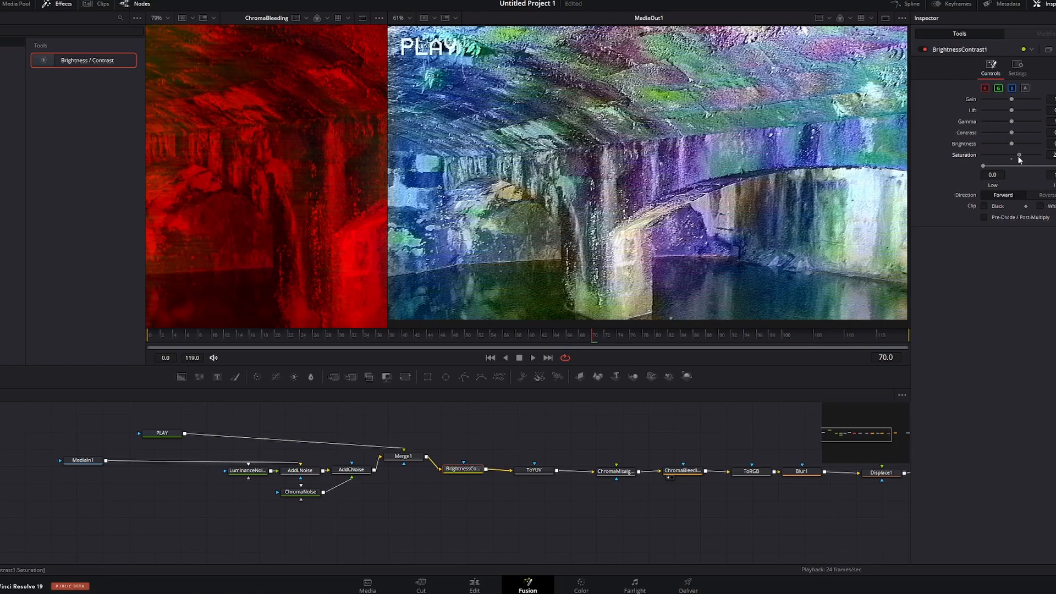
left_click_drag(1015, 157, 1011, 155)
Move BrightnessContrast1 and all nodes before it further from ToYUV to open a gap for another node
left_click_drag(524, 489, 655, 506)
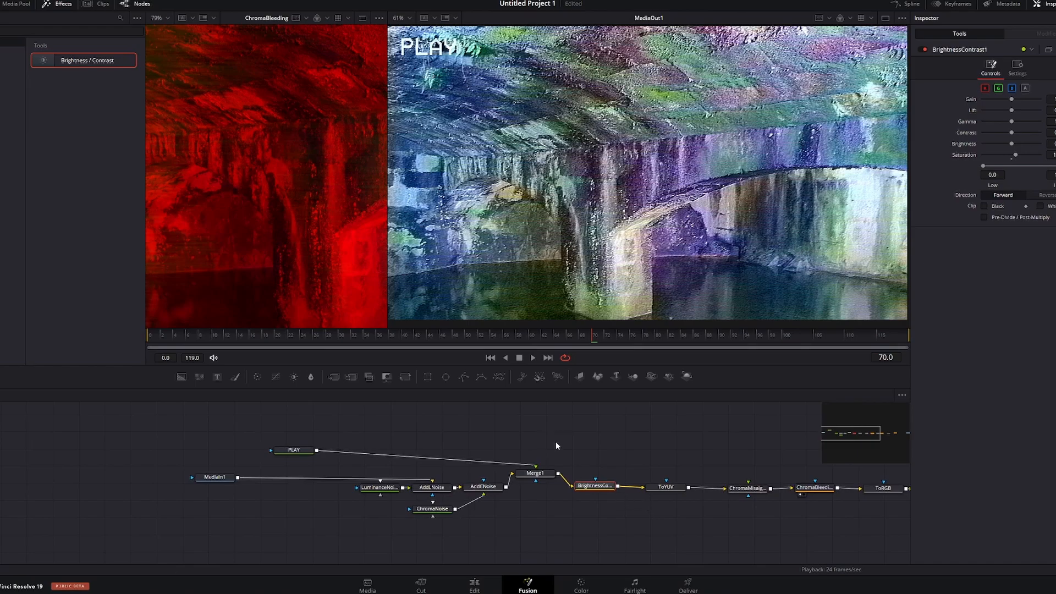
left_click_drag(559, 431, 194, 563)
left_click_drag(534, 471, 452, 481)
left_click_drag(600, 482, 514, 480)
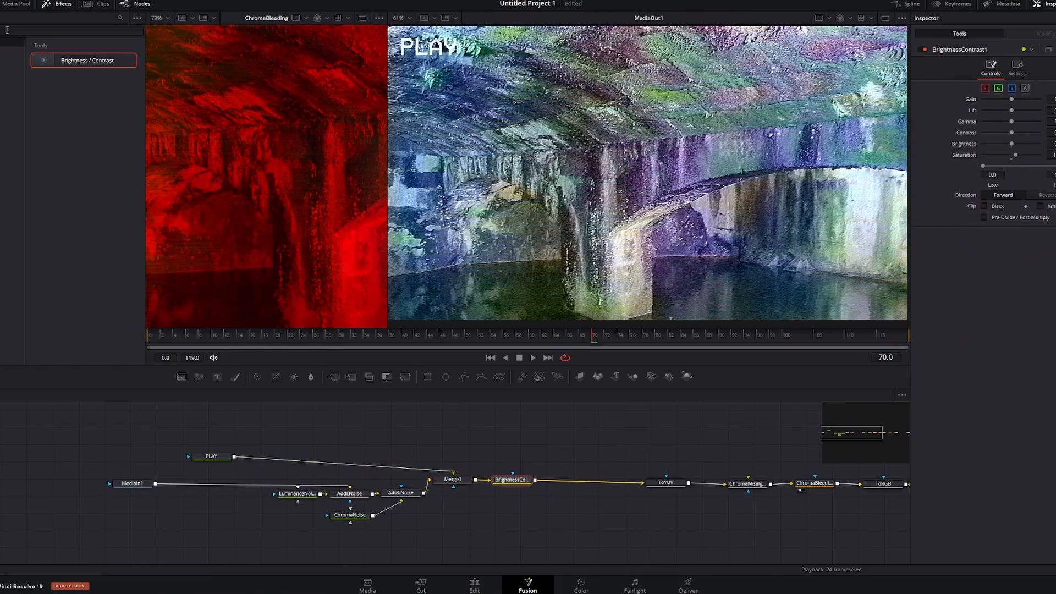
Insert a Color Curves node between BrightnessContrast1 and ToYUV and adjust its curve
left_click(7, 29)
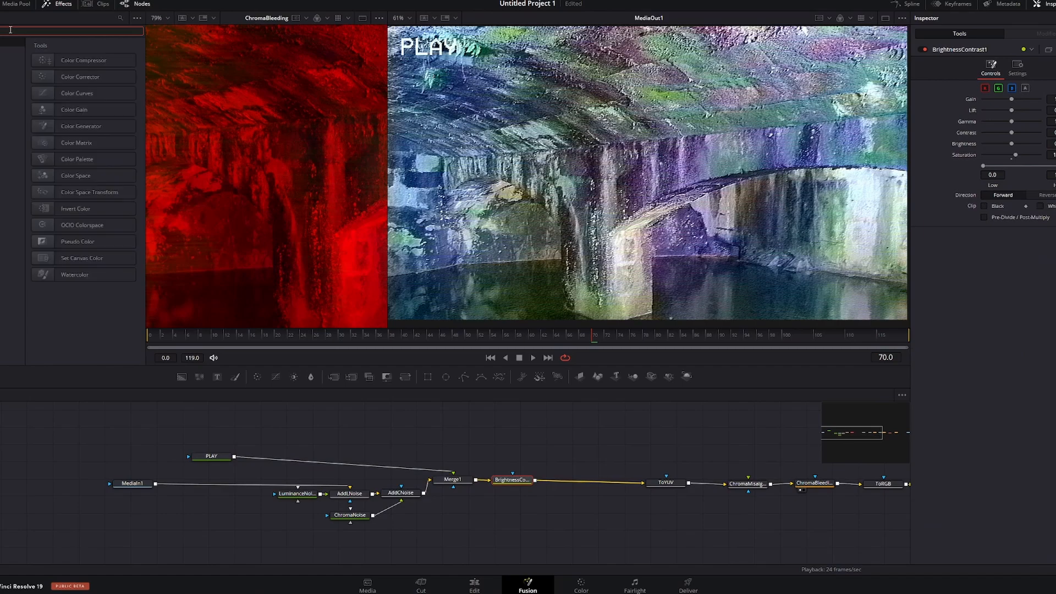
left_click_drag(77, 93, 586, 481)
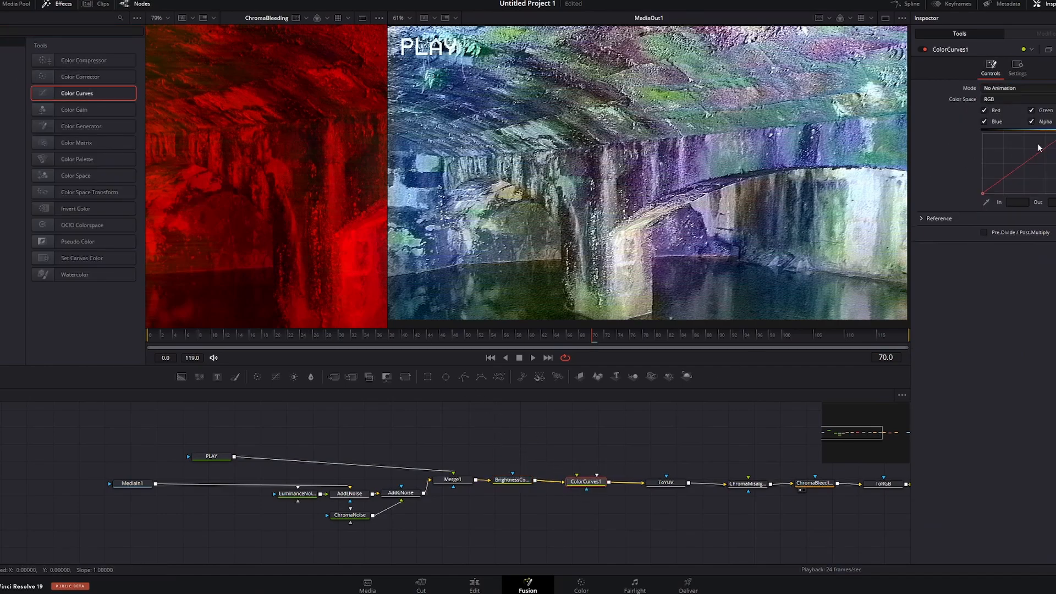
mouse_move(971, 167)
left_mouse_down()
mouse_move(984, 160)
mouse_move(984, 179)
mouse_move(985, 163)
left_mouse_up()
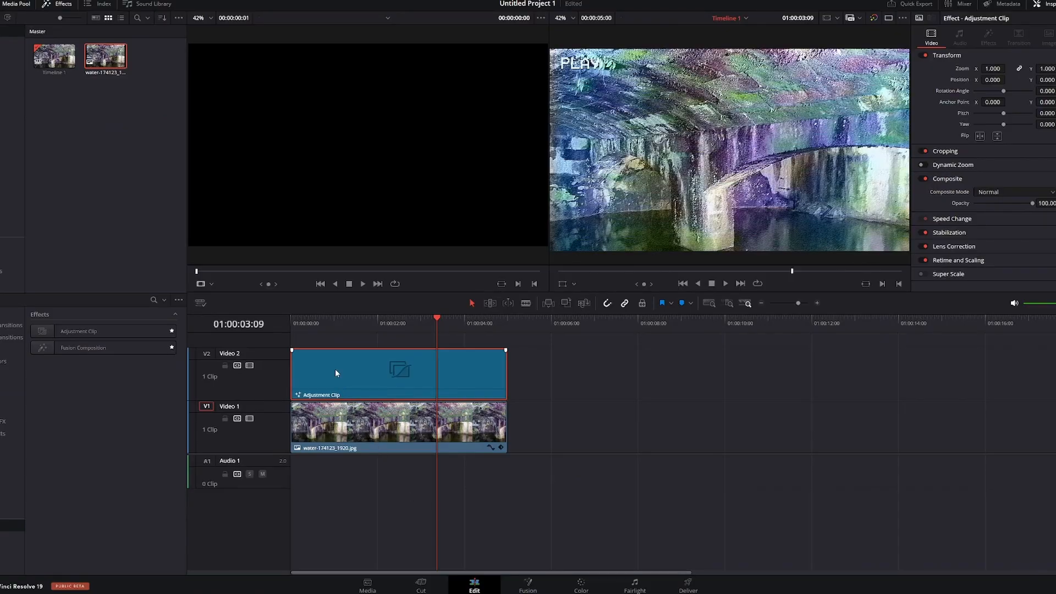
left_click_drag(401, 370, 358, 370)
mouse_move(983, 81)
left_mouse_down()
mouse_move(1009, 81)
mouse_move(981, 80)
left_mouse_up()
left_click_drag(423, 362, 359, 391)
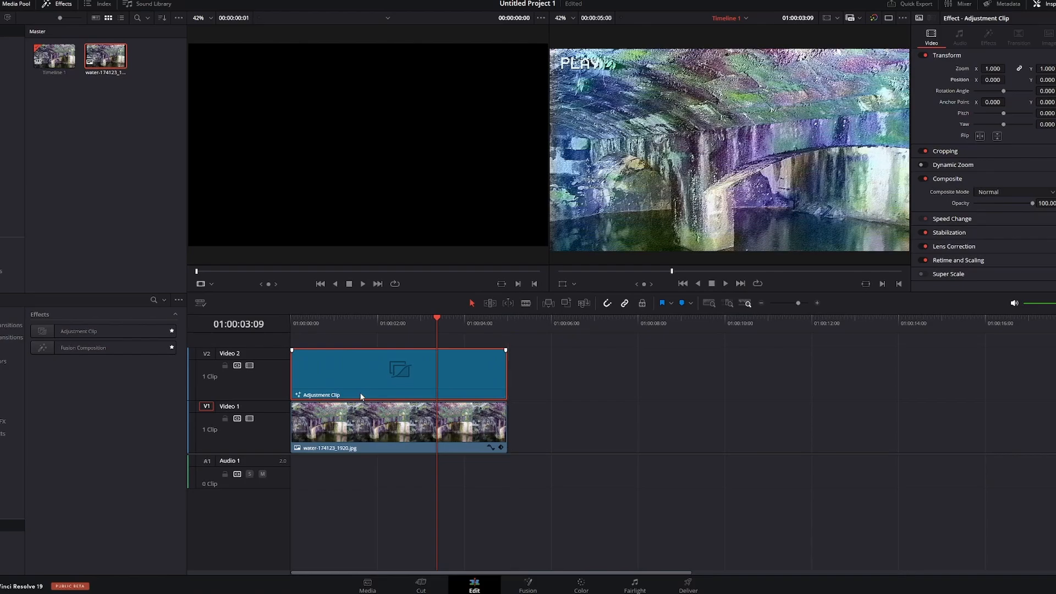